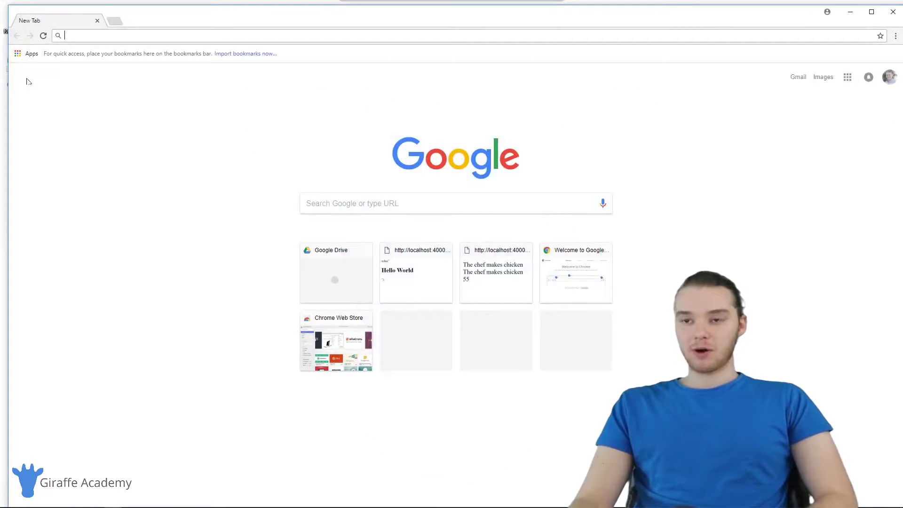
Search the web for "download mongodb community server".
left_click(67, 33)
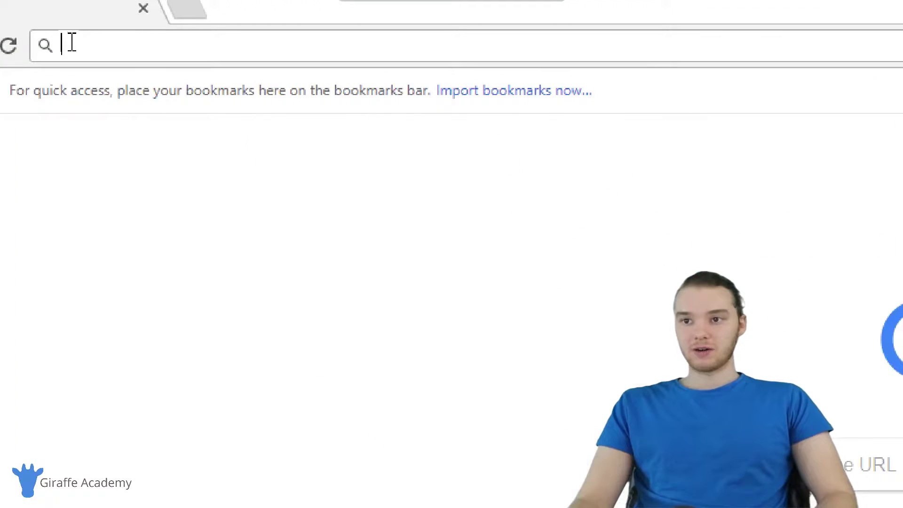
type("downl")
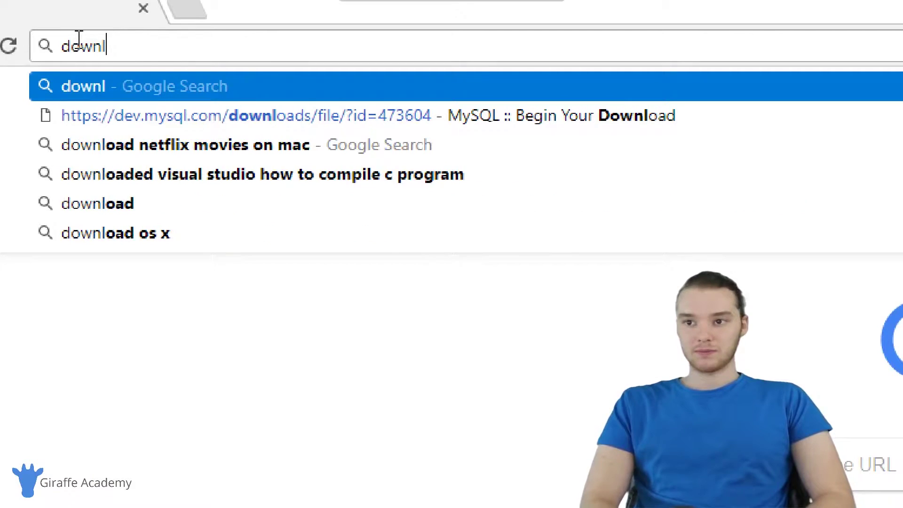
type("oad mongodb comm")
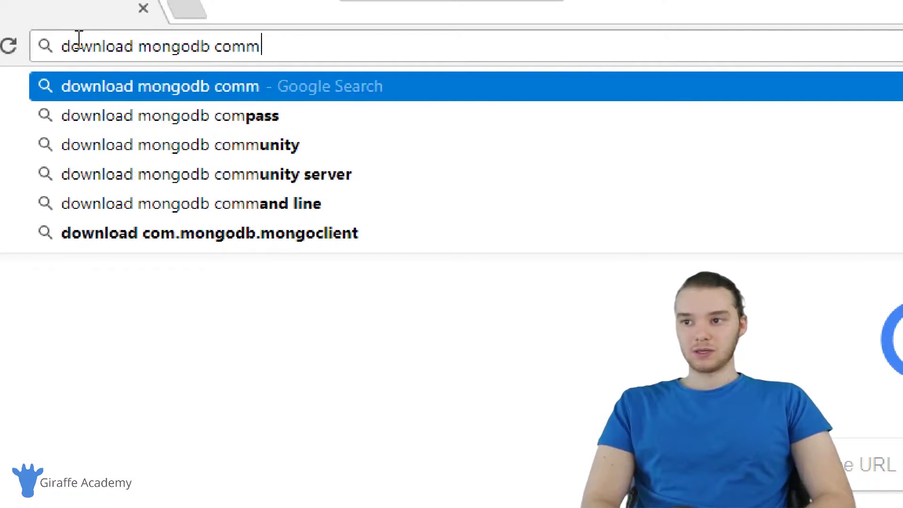
type("unity server")
key("Return")
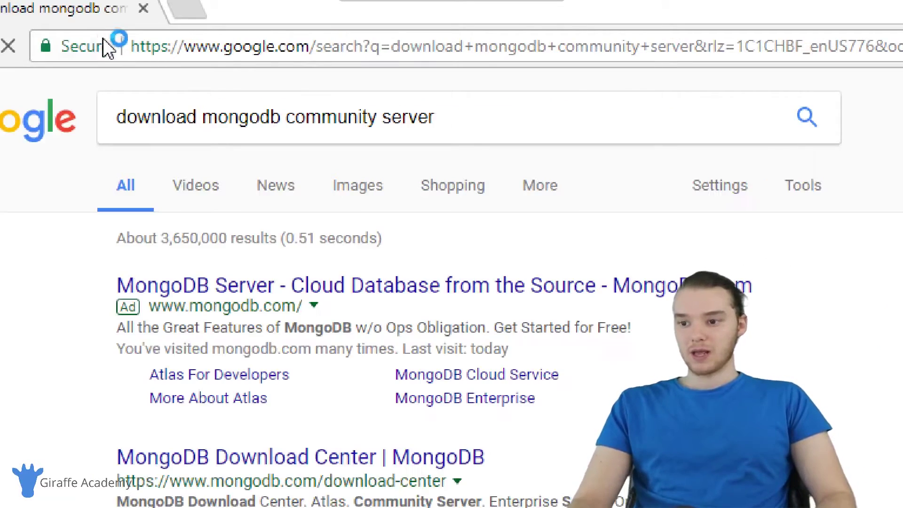
Open the MongoDB Download Center from the search results and download the Community Server msi package for Windows.
scroll(203, 311, "down", 3)
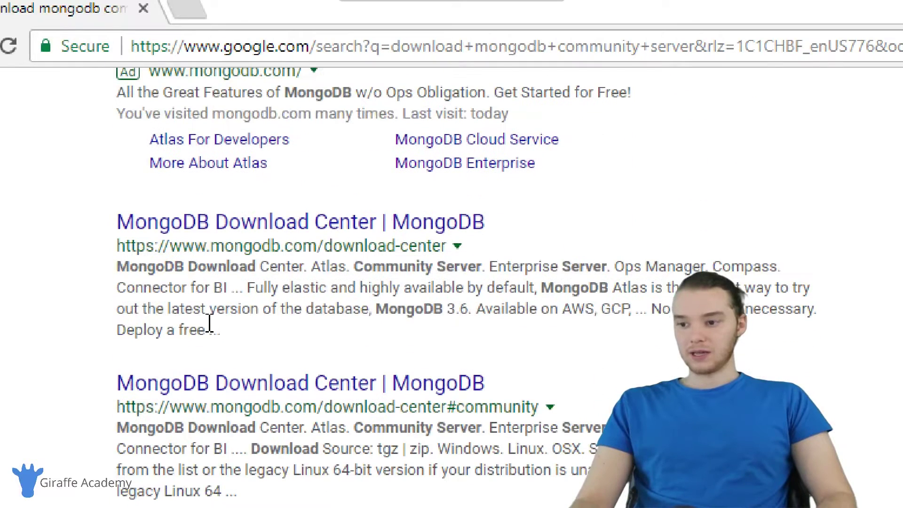
left_click(244, 229)
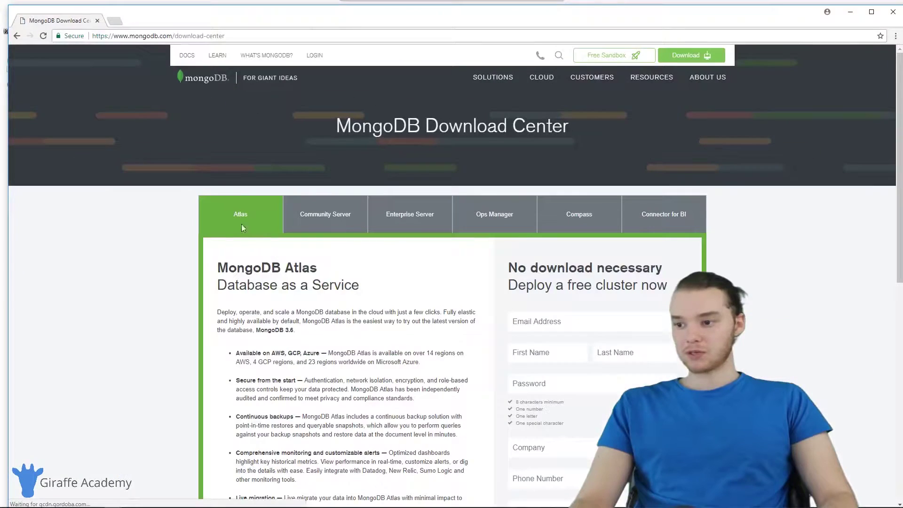
left_click(333, 214)
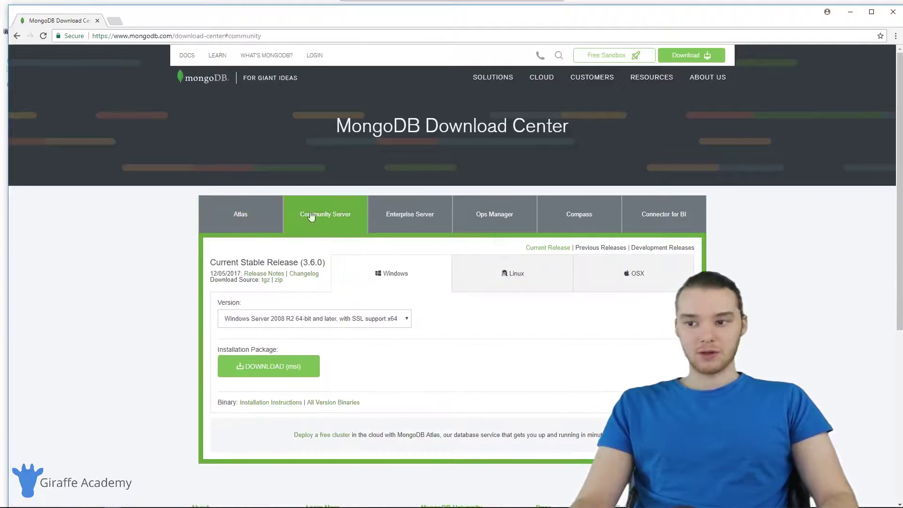
left_click(270, 369)
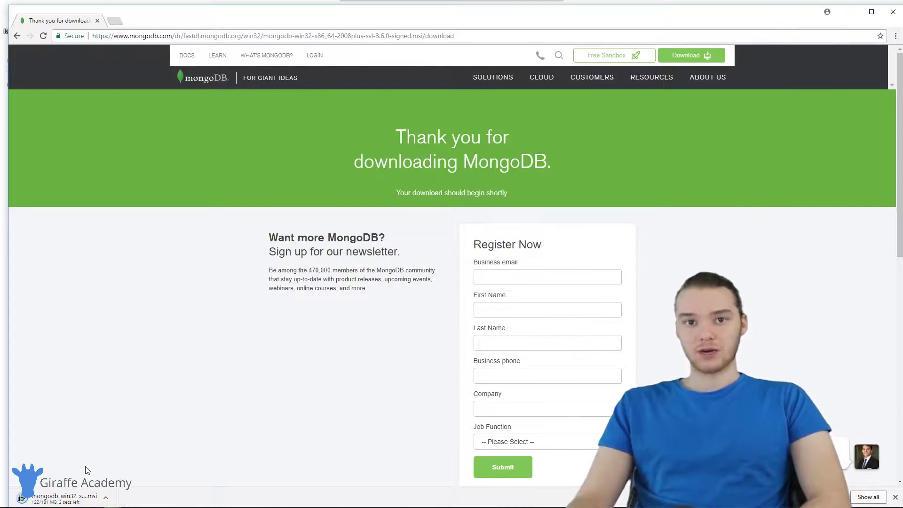
Run the downloaded MongoDB installer and accept its license agreement, continuing to the setup type selection.
left_click(54, 491)
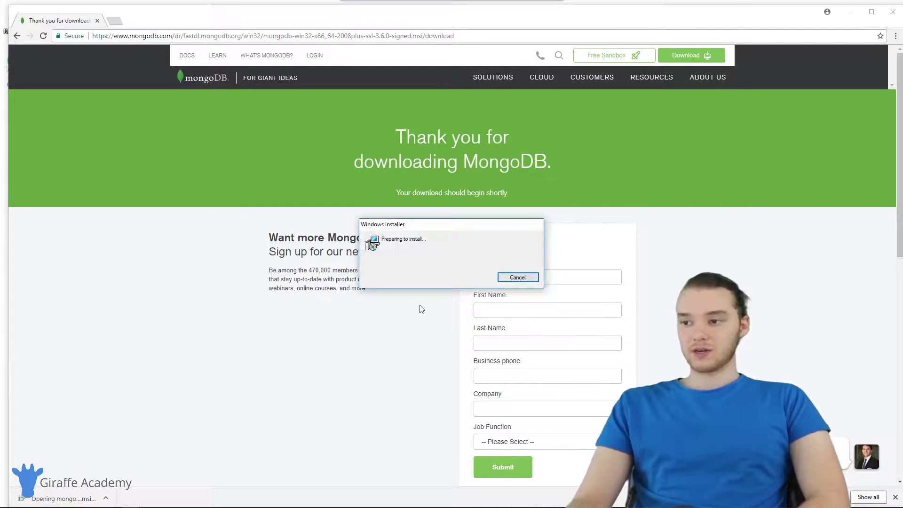
left_click_drag(447, 170, 295, 141)
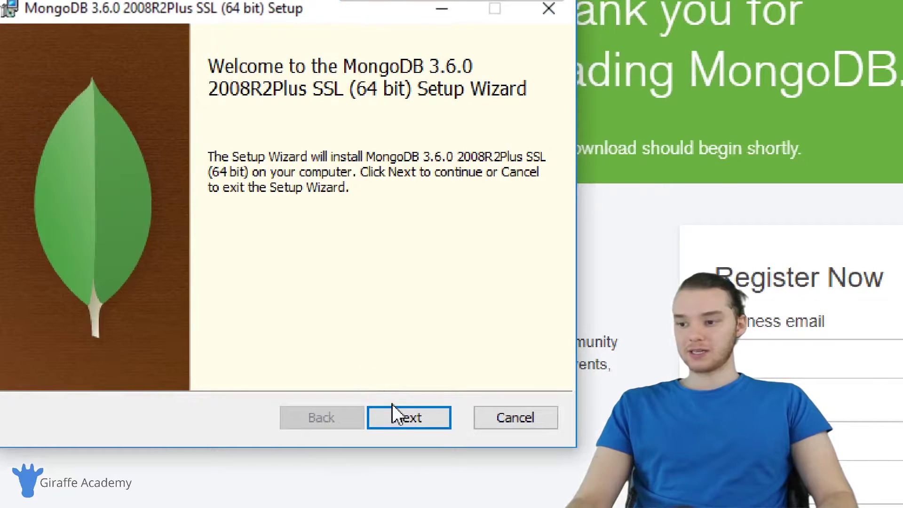
left_click(394, 417)
left_click(183, 366)
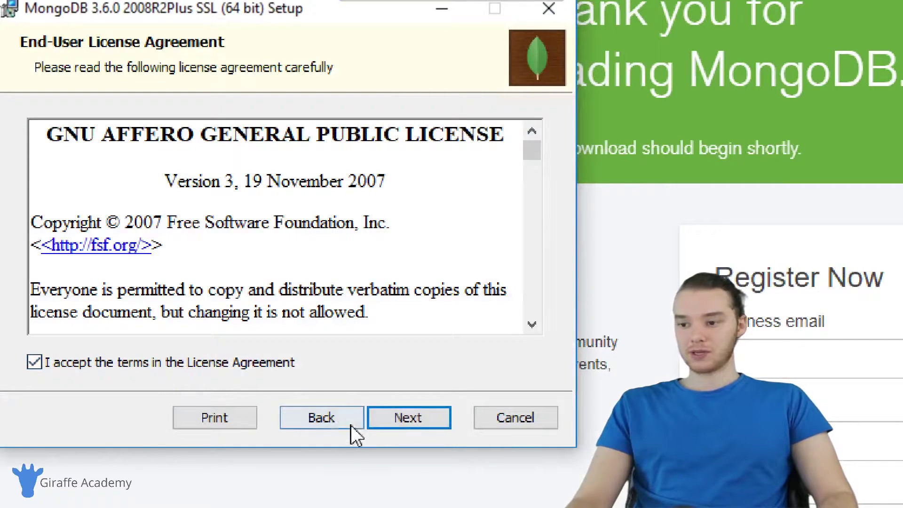
left_click(403, 418)
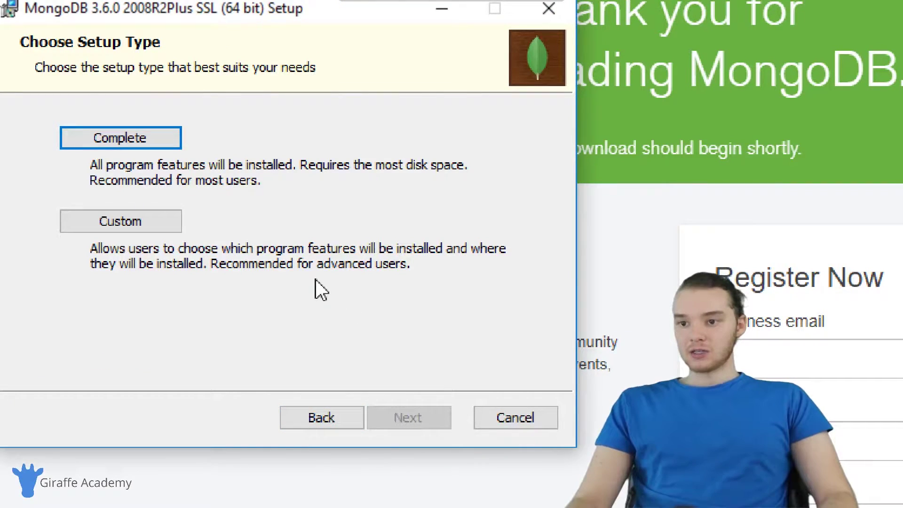
Choose the Complete setup type and proceed with the installation, keeping Install MongoDB Compass enabled.
left_click(143, 141)
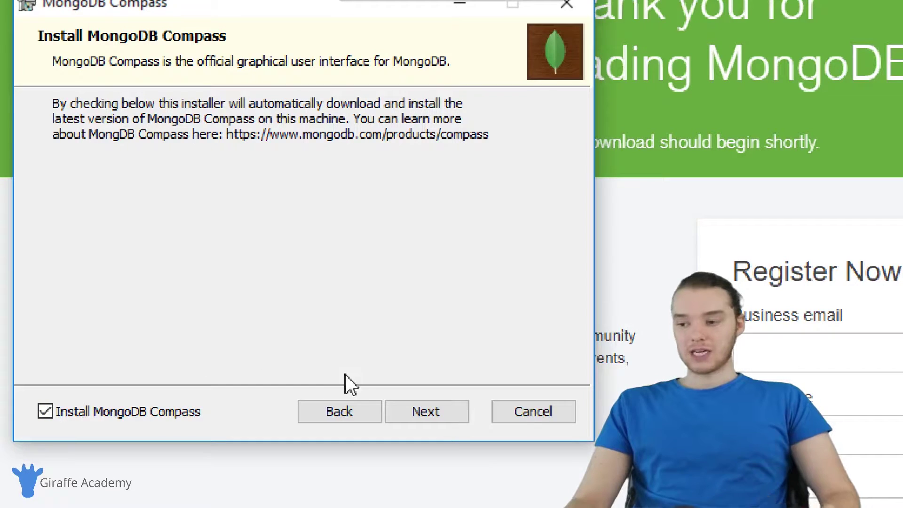
left_click(417, 413)
left_click(424, 411)
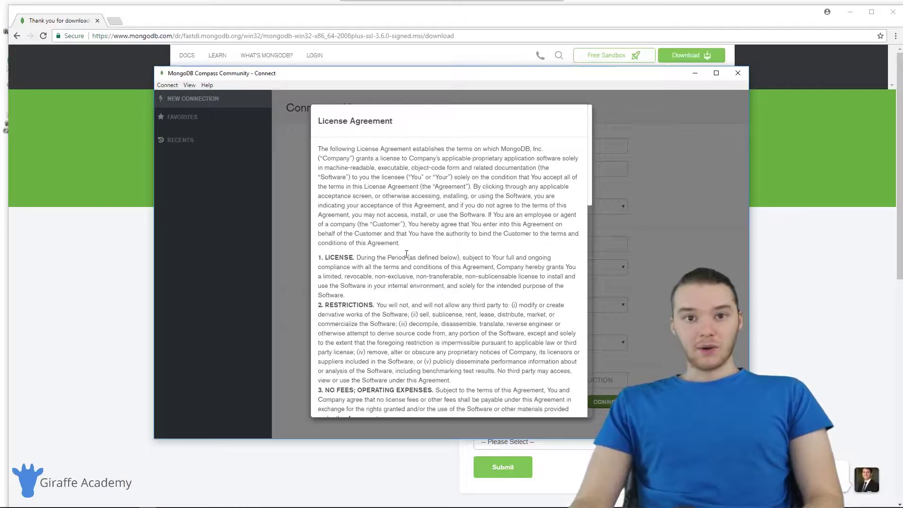
Read through the MongoDB Compass license agreement to its end and agree to it.
left_click_drag(247, 79, 181, 47)
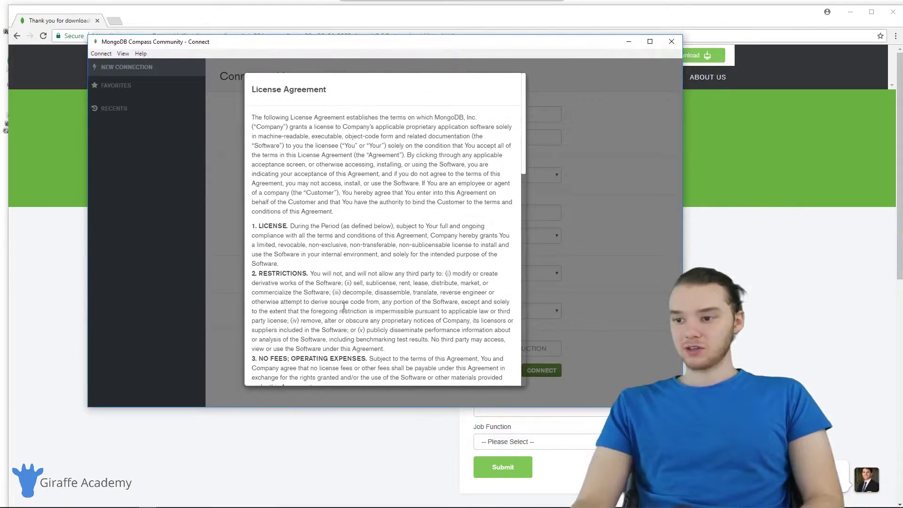
scroll(344, 310, "down", 20)
left_click(446, 371)
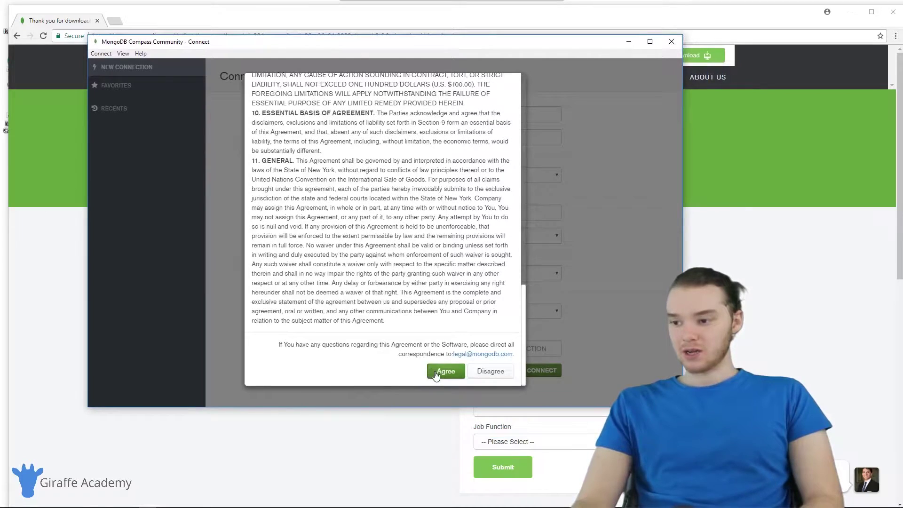
Go through and dismiss the MongoDB Compass introductory dialogs, and close Compass from the Connect to Host screen.
left_click(611, 208)
left_click(611, 207)
left_click(610, 207)
left_click(611, 207)
left_click(611, 207)
left_click(611, 207)
left_click(613, 210)
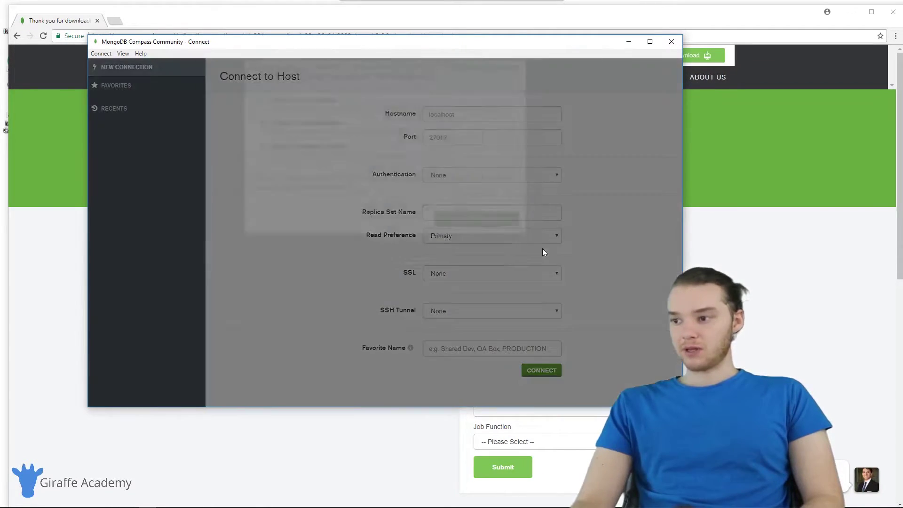
left_click(489, 262)
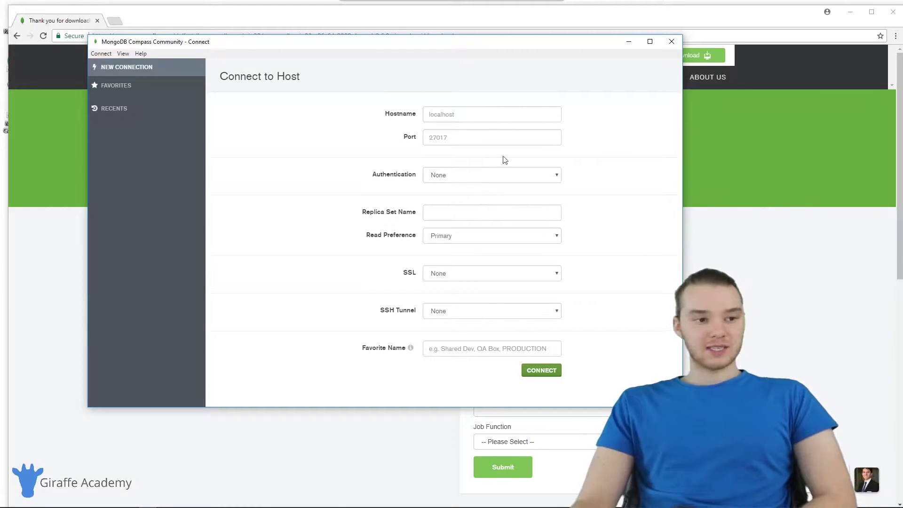
left_click(672, 41)
left_click(350, 301)
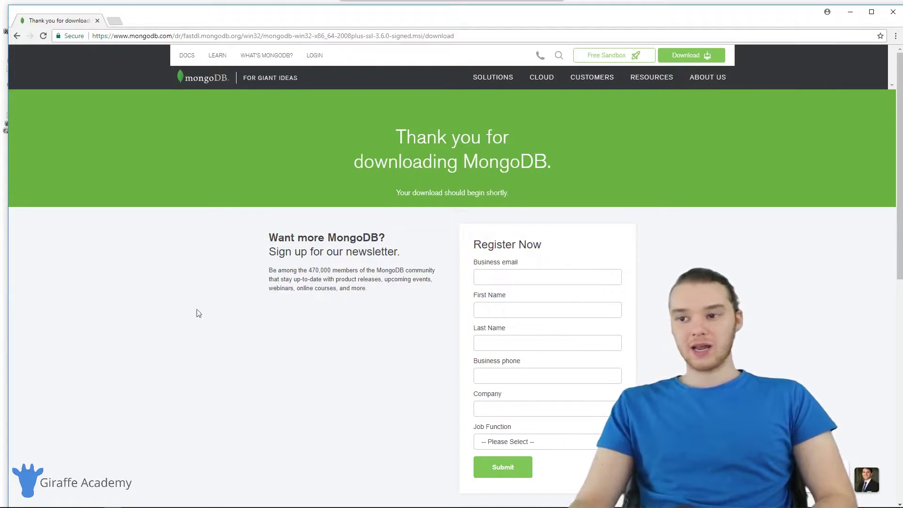
Switch to File Explorer and create a folder named data in the root of Local Disk (C:).
mouse_move(156, 507)
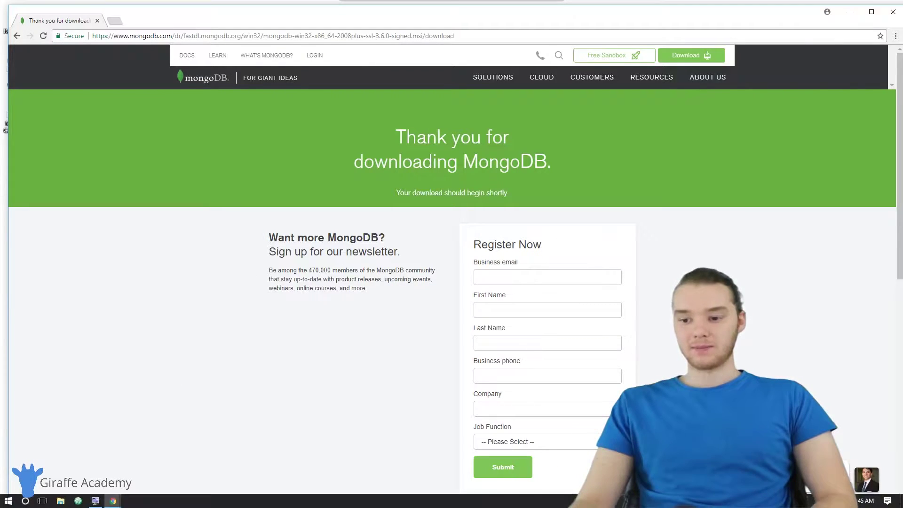
left_click(61, 502)
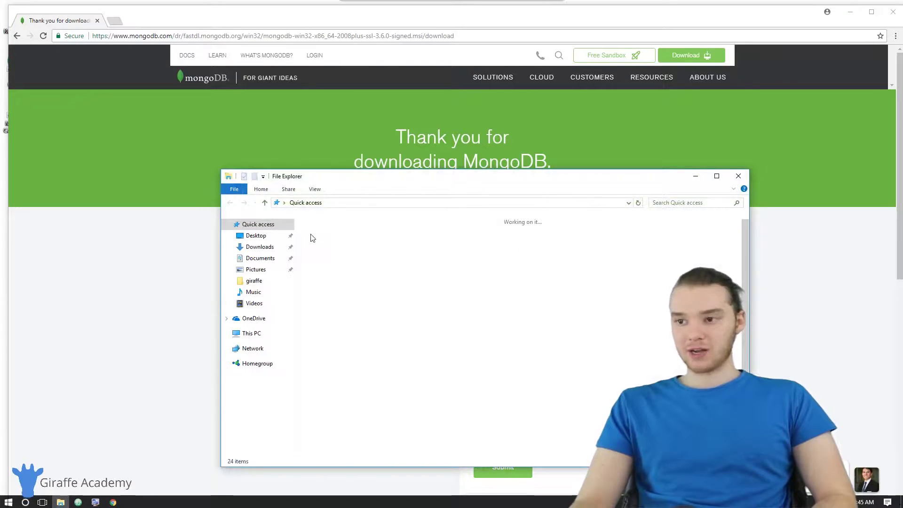
left_click_drag(283, 166, 196, 68)
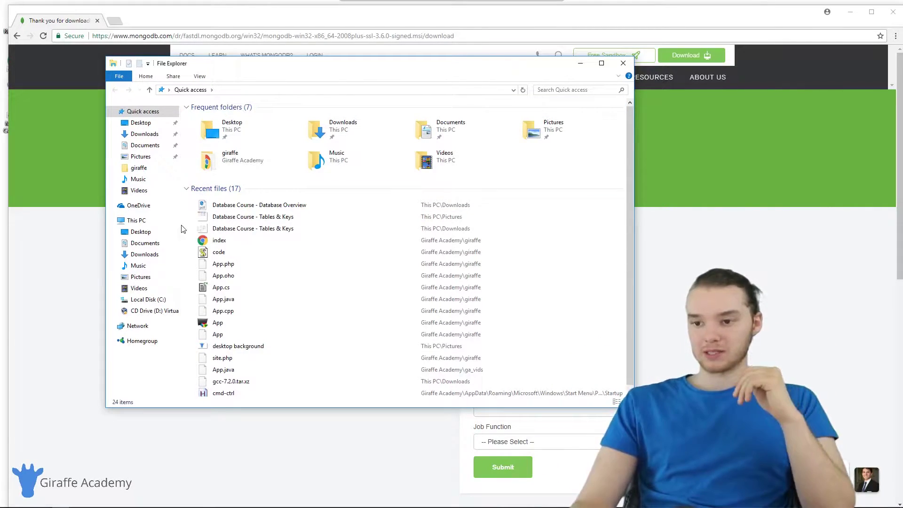
left_click(161, 300)
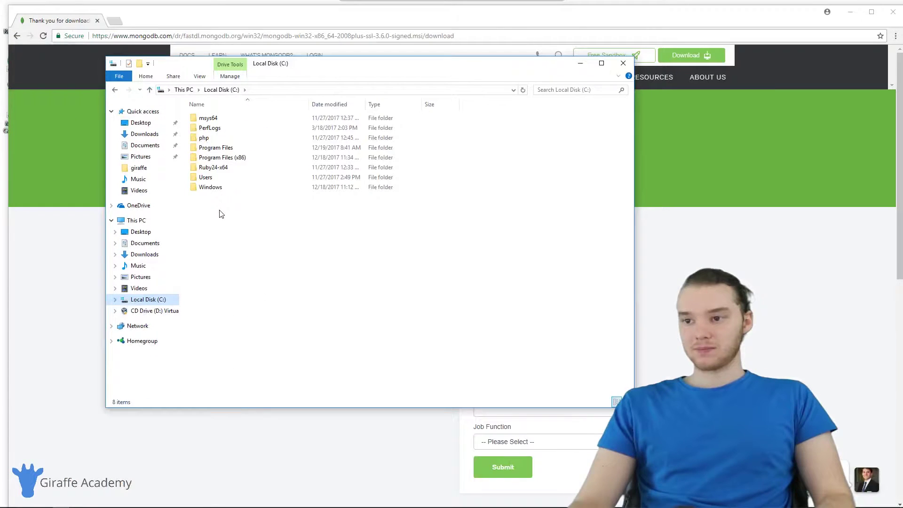
right_click(202, 219)
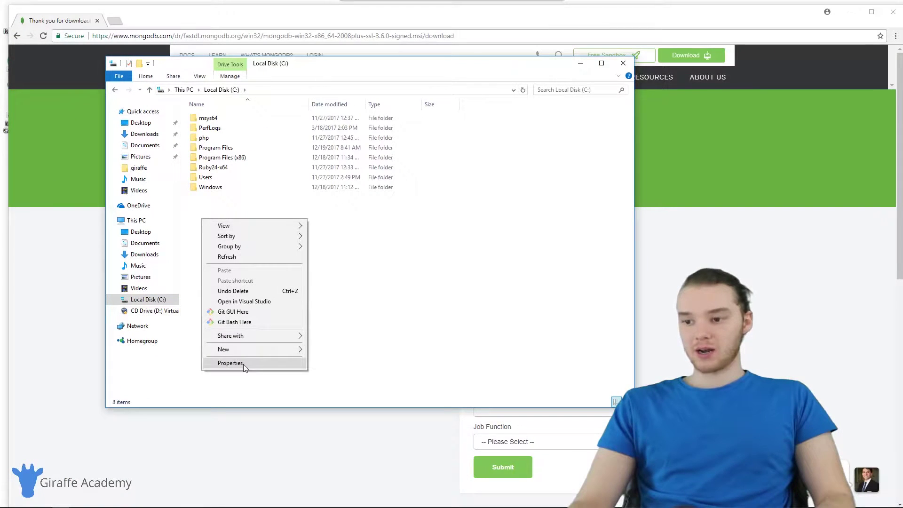
mouse_move(241, 351)
left_click(337, 351)
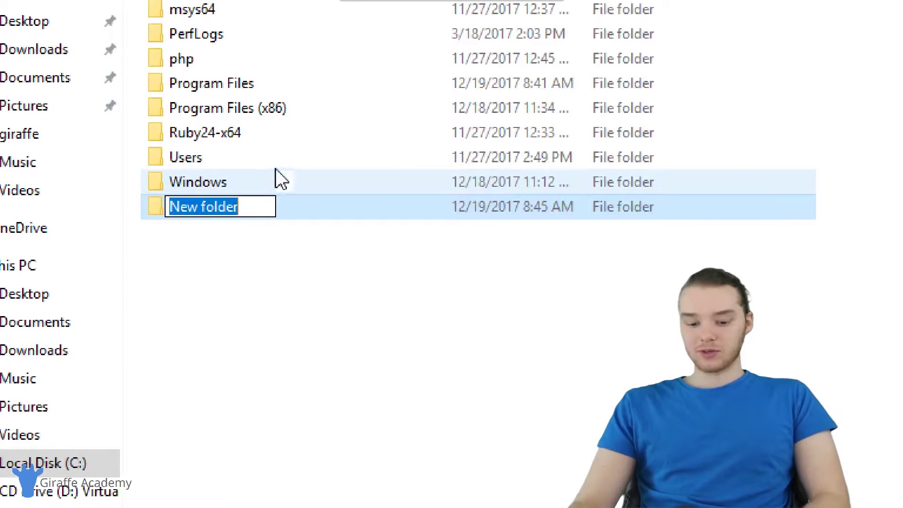
type("data")
key("Return")
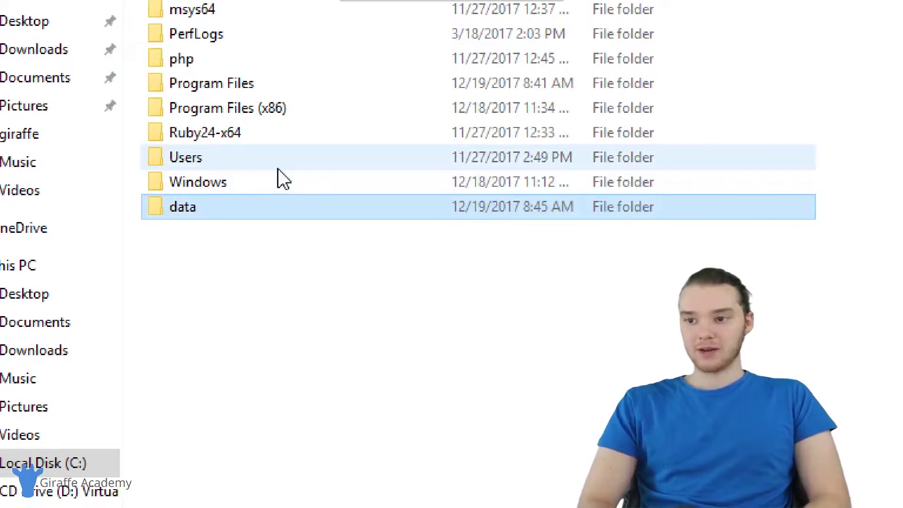
Create a subfolder named db inside the new data folder.
double_click(182, 207)
right_click(196, 193)
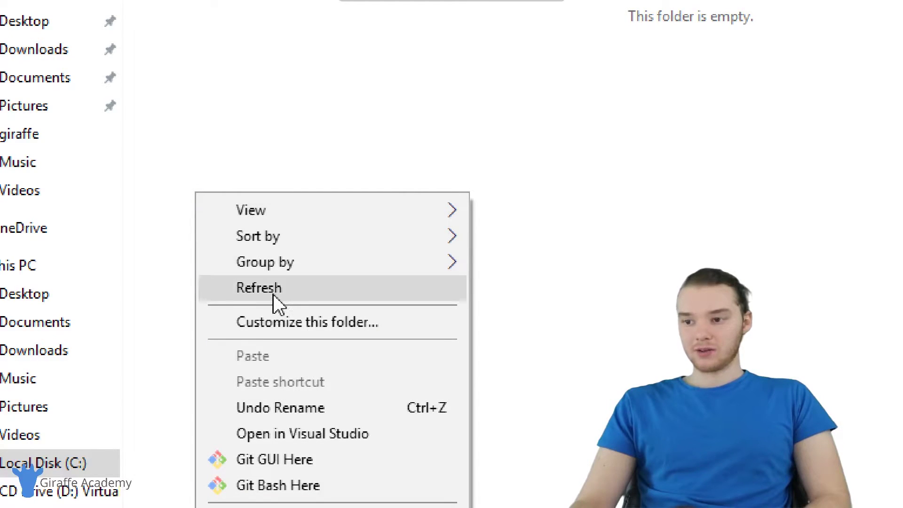
left_click(240, 135)
key("ctrl+shift+n")
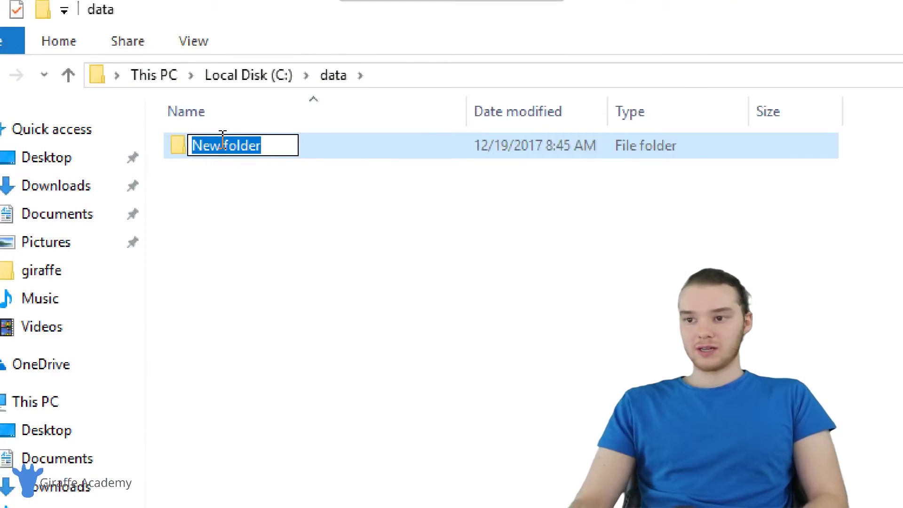
type("db")
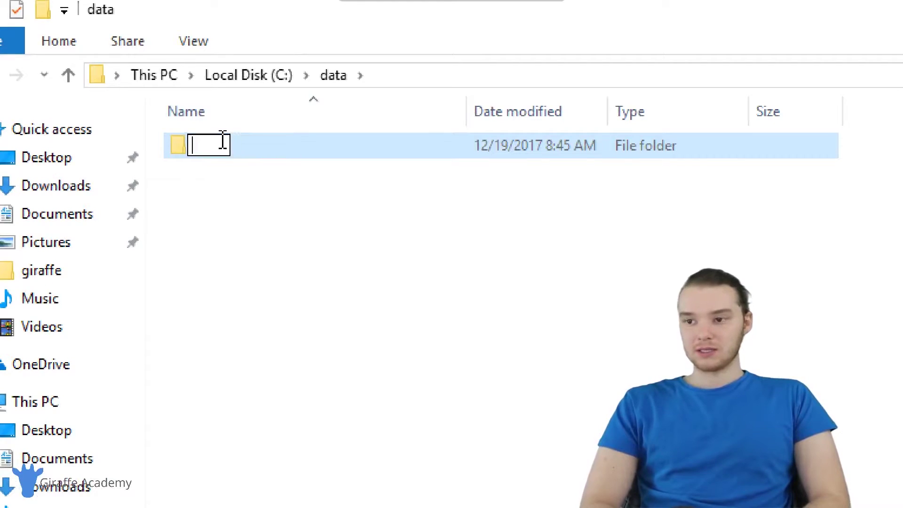
key("Return")
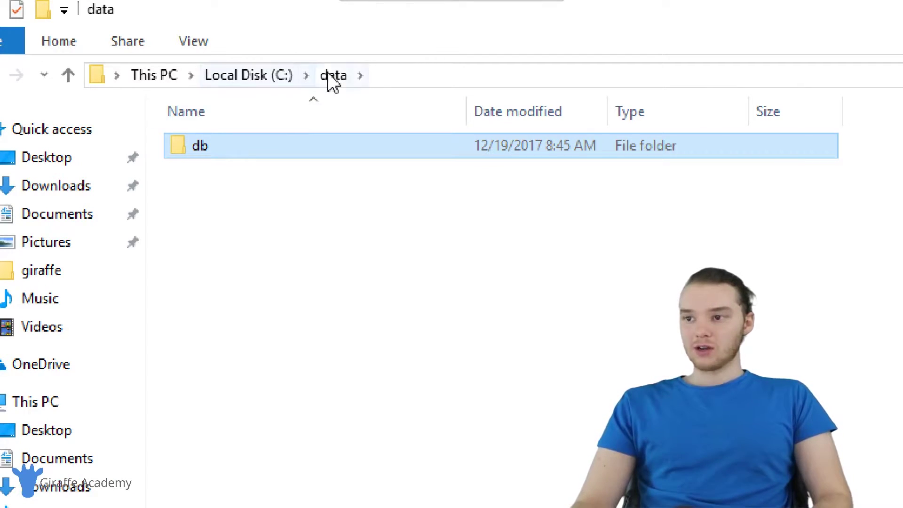
Review the new folder path by browsing from Local Disk (C:) through data into db and back.
left_click(266, 81)
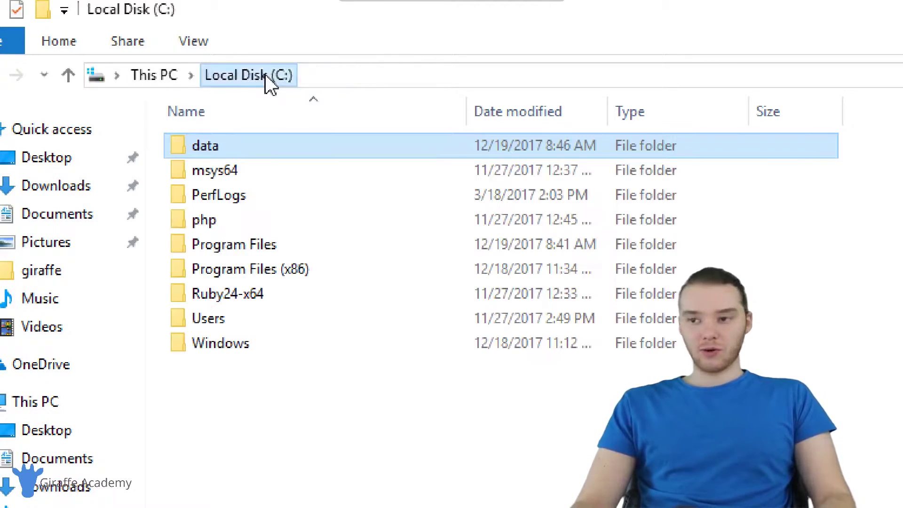
double_click(210, 146)
double_click(207, 146)
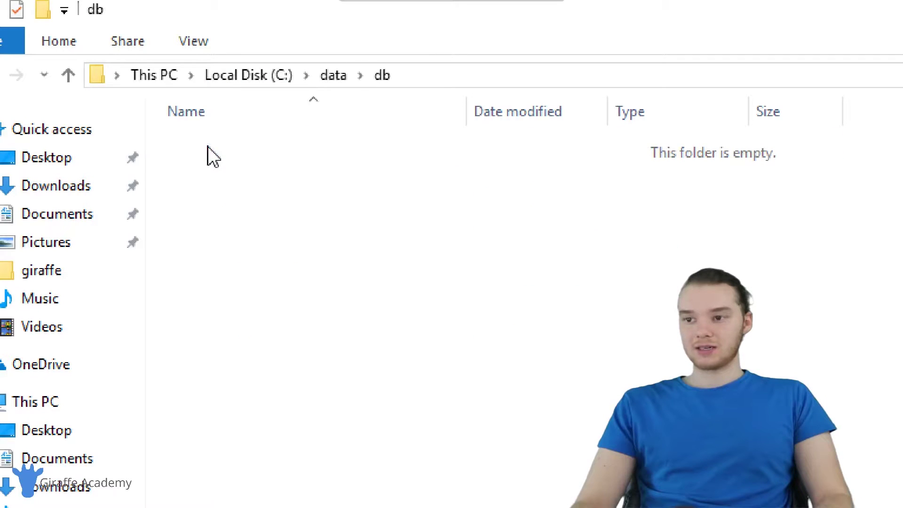
left_click(255, 81)
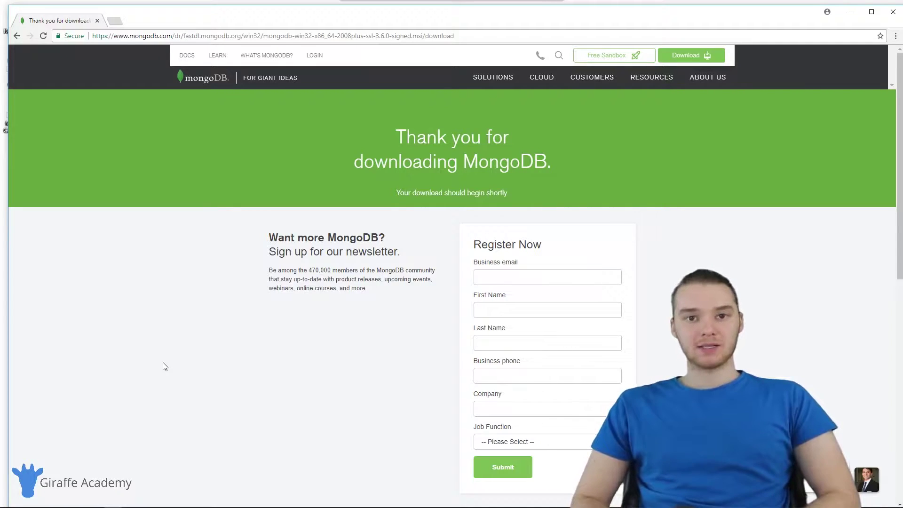
Open File Explorer and browse from Local Disk (C:) to Program Files\MongoDB\Server\3.6.
mouse_move(62, 505)
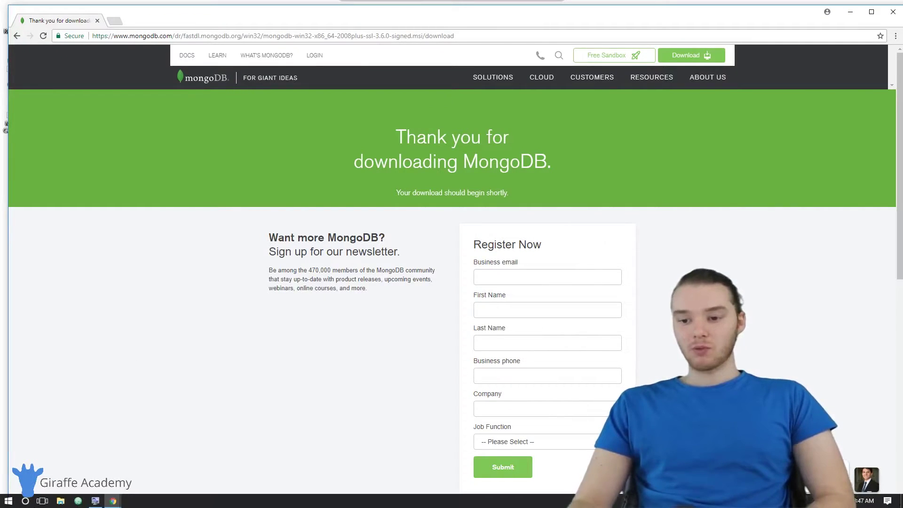
left_click(61, 501)
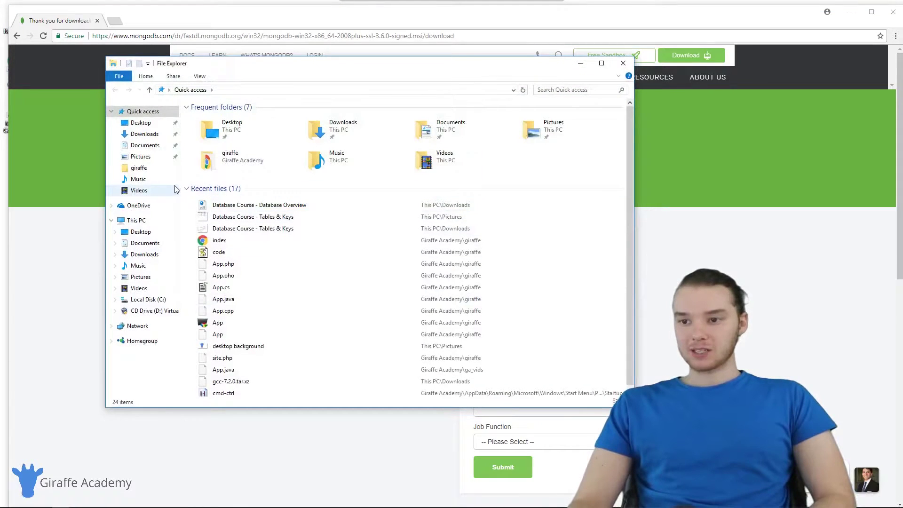
left_click(158, 301)
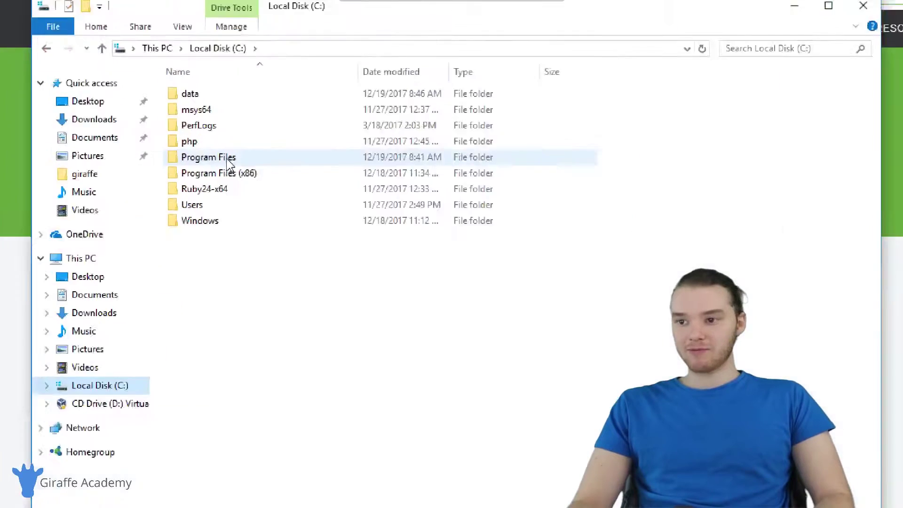
double_click(227, 161)
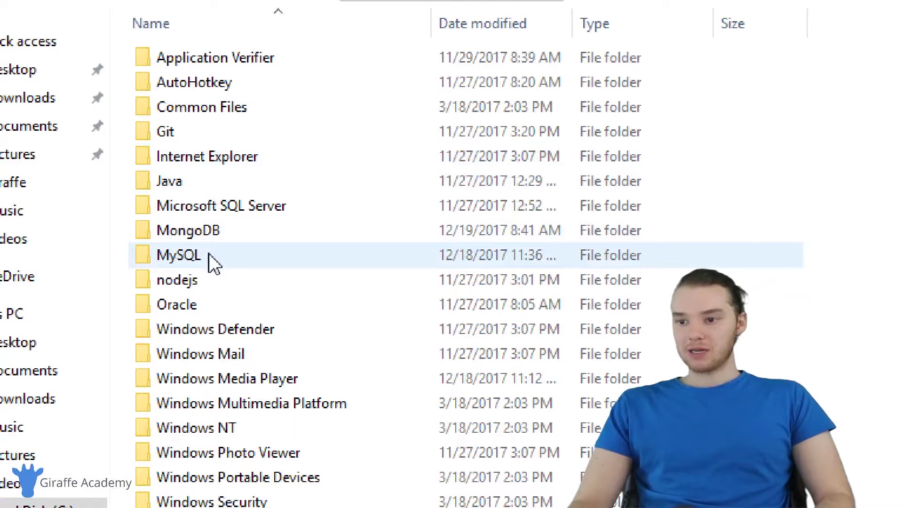
left_click(197, 231)
double_click(196, 230)
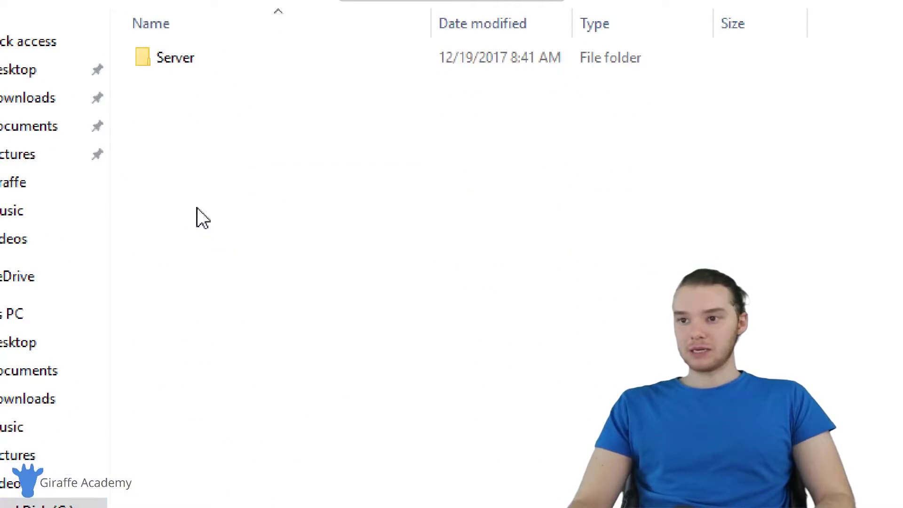
double_click(168, 66)
double_click(169, 66)
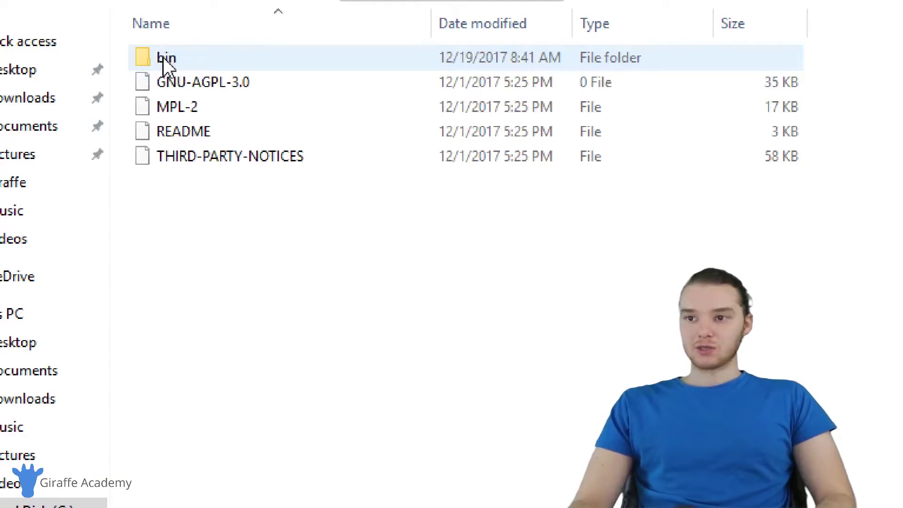
Show the properties of the bin folder and copy its location path.
right_click(165, 62)
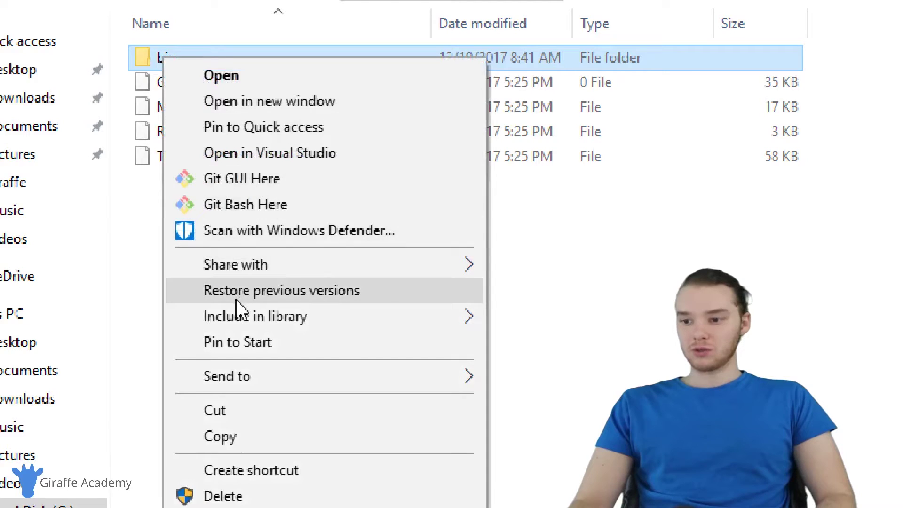
left_click(203, 507)
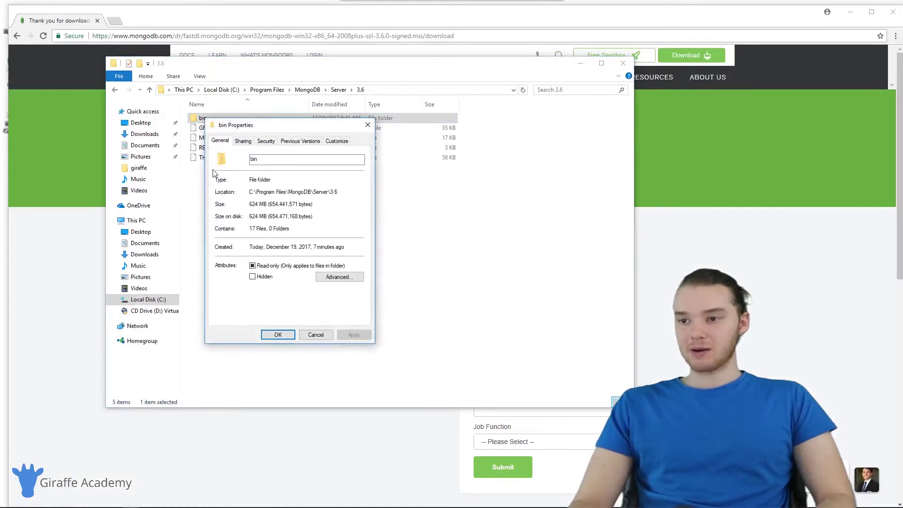
left_click_drag(341, 192, 260, 195)
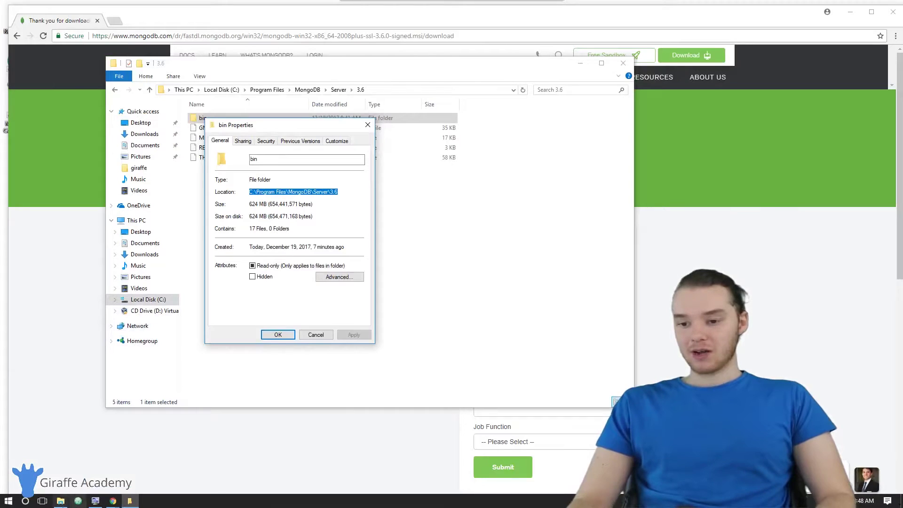
Search Windows for env, open the system environment variables settings, and bring up the Environment Variables dialog.
left_click(25, 501)
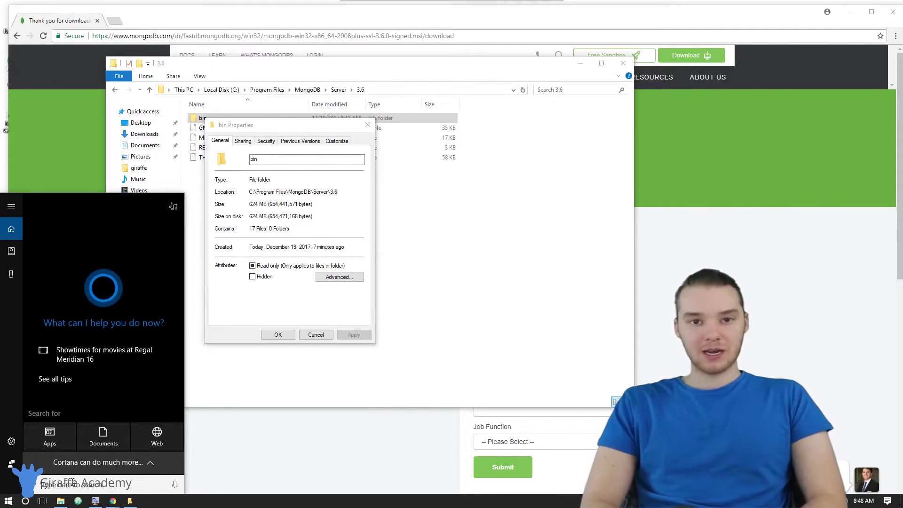
type("env")
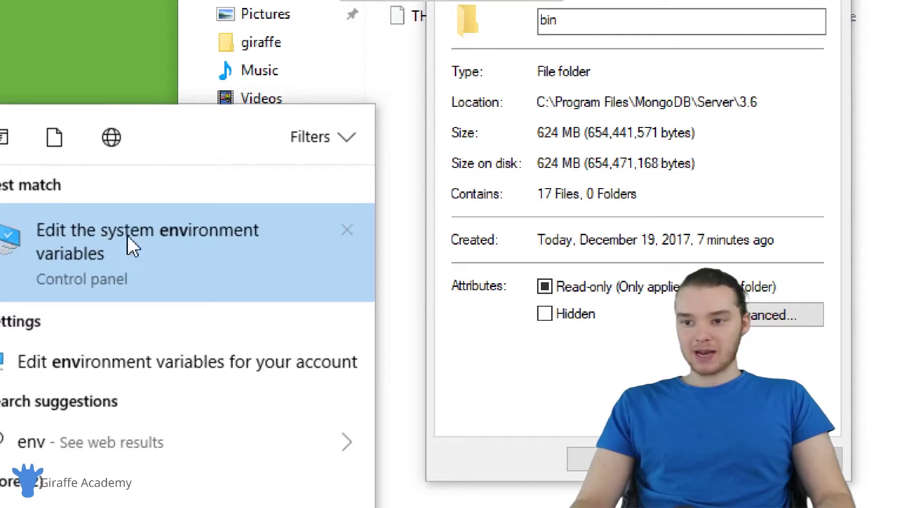
left_click(78, 247)
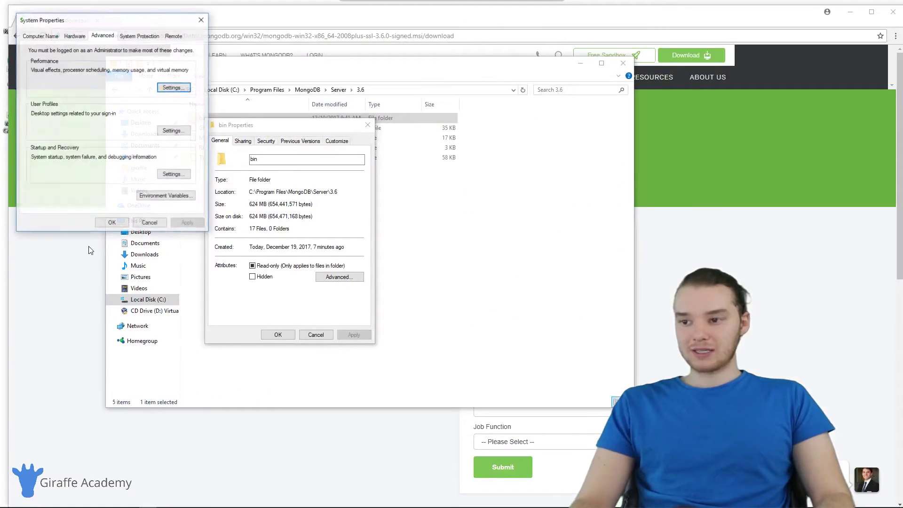
left_click_drag(117, 28, 271, 127)
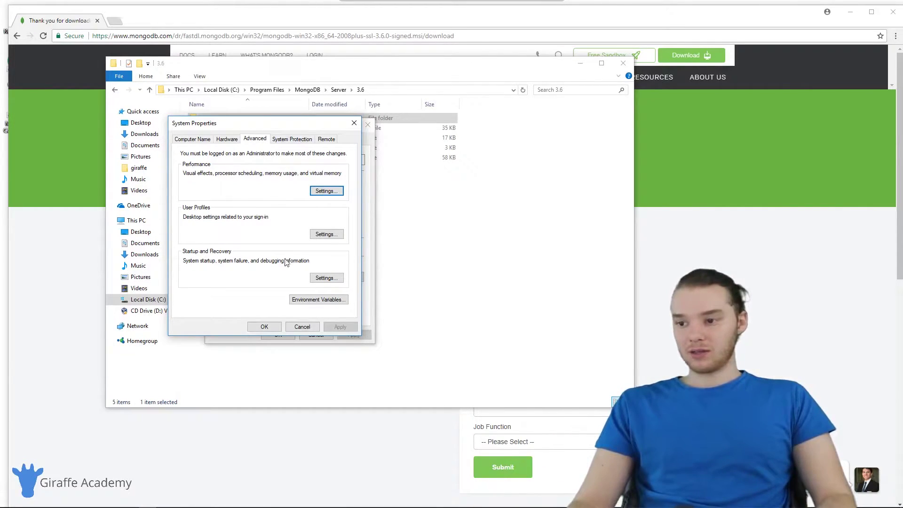
left_click(313, 301)
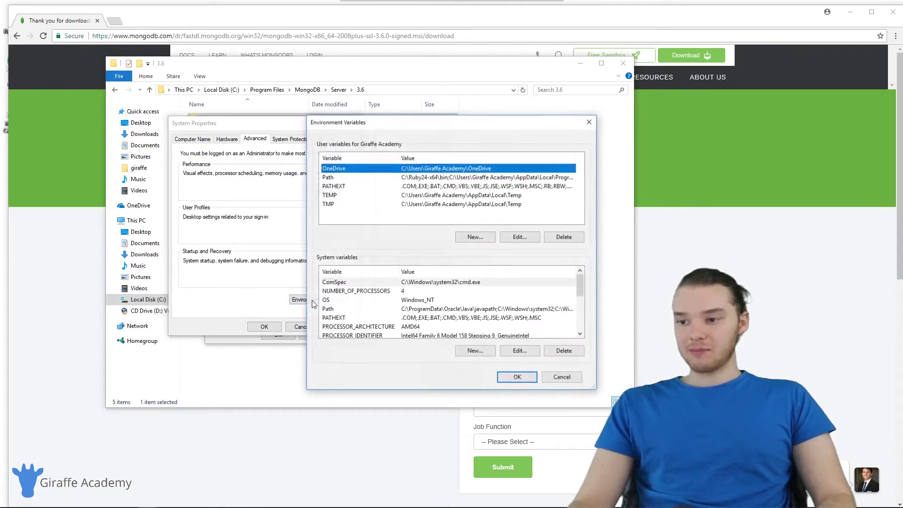
left_click_drag(414, 125, 256, 103)
Add a new entry C:\Program Files\MongoDB\Server\3.6\bin to the user Path variable.
left_click(182, 150)
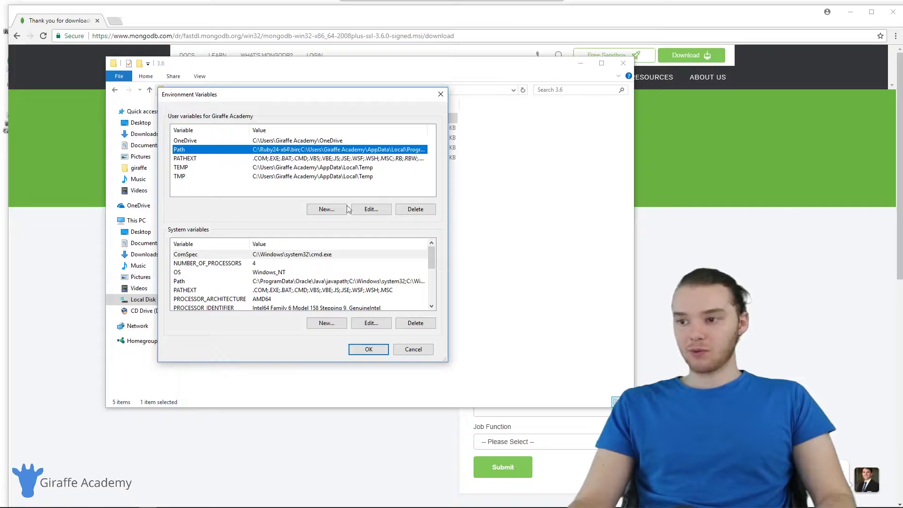
left_click(373, 210)
left_click_drag(447, 147, 310, 118)
left_click(410, 136)
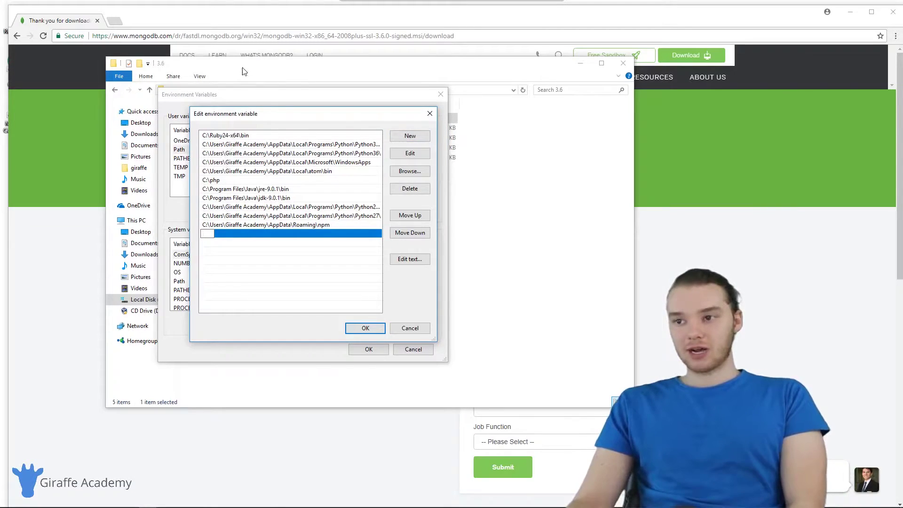
key("alt+Tab")
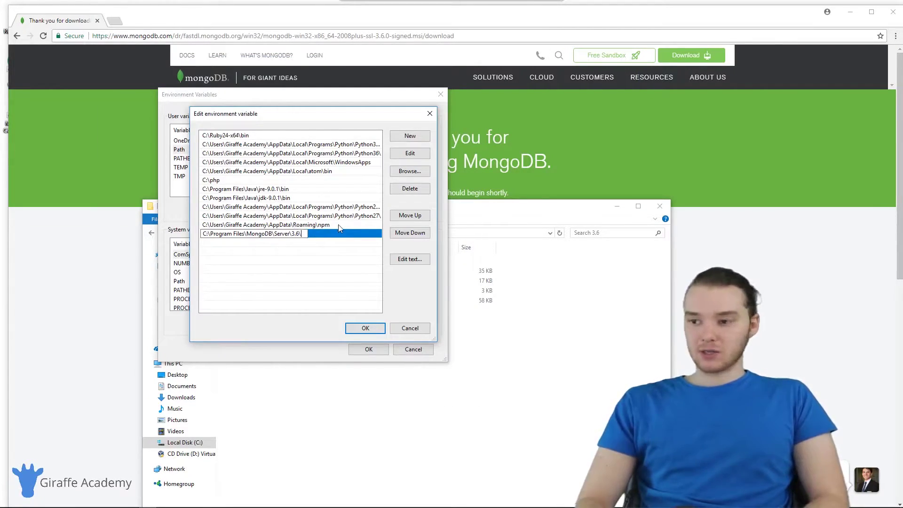
type("\bin")
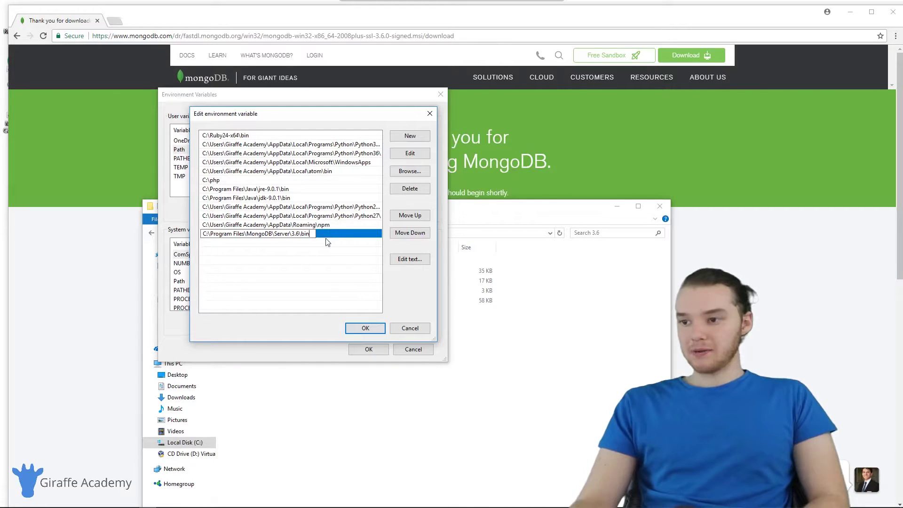
left_click(327, 254)
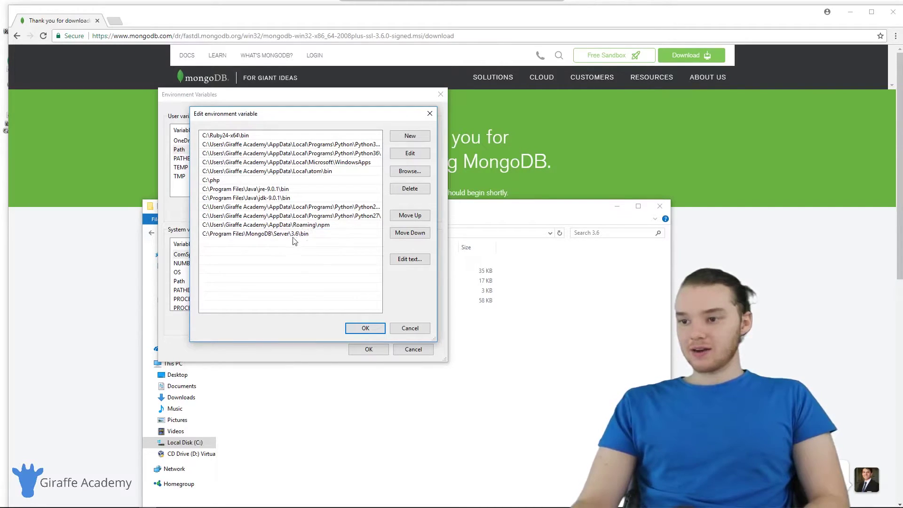
left_click(366, 328)
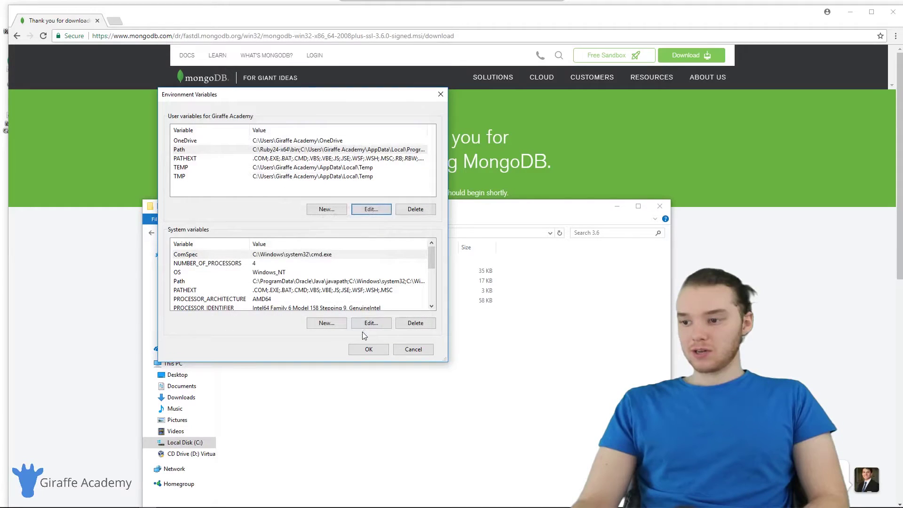
Confirm the environment variable and system property dialogs, and close the bin properties and File Explorer.
left_click(365, 349)
left_click(259, 327)
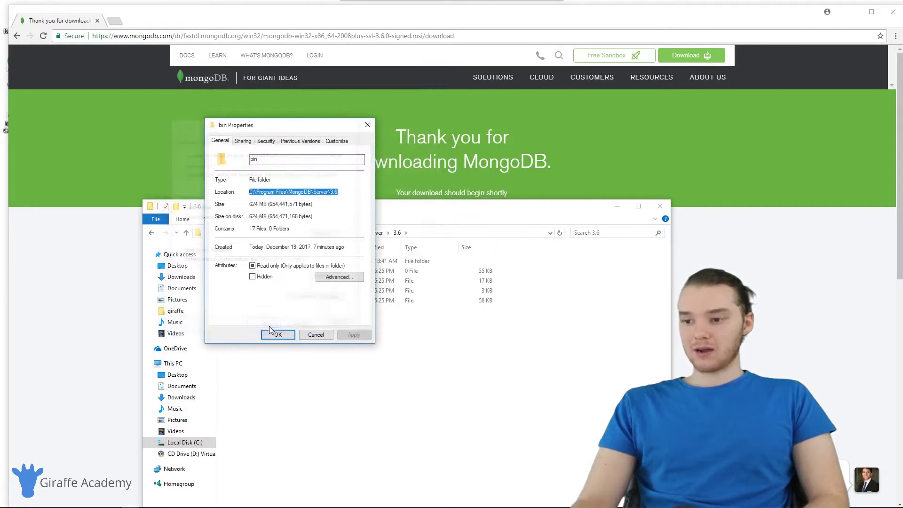
left_click(284, 337)
left_click(661, 206)
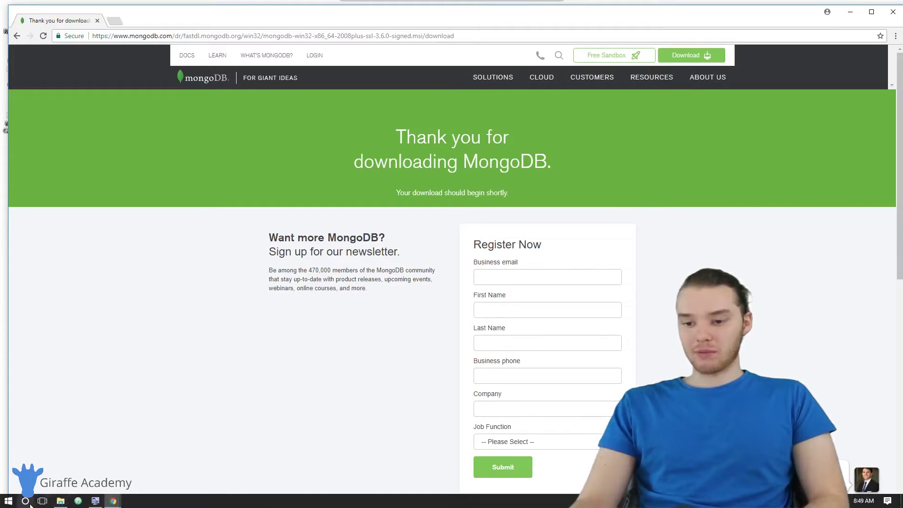
Search Windows for cmd, open Command Prompt, and enlarge its window.
left_click(8, 500)
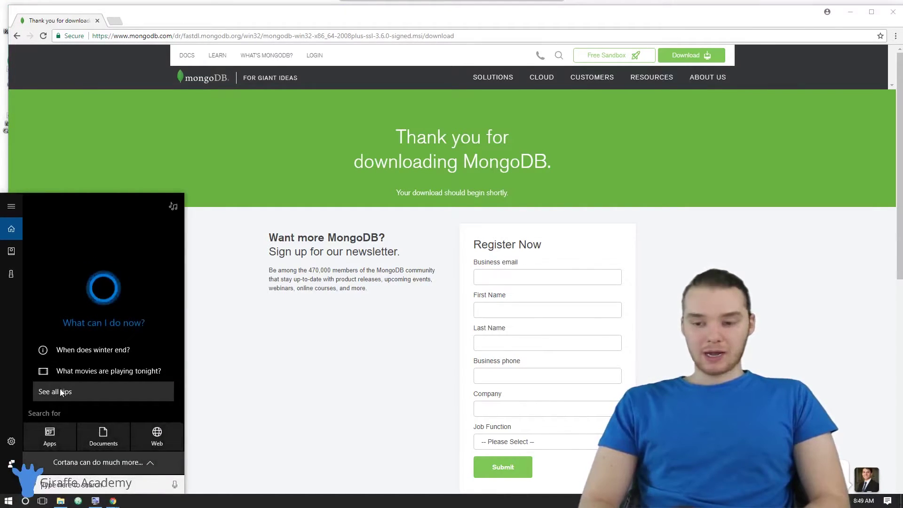
type("cmd")
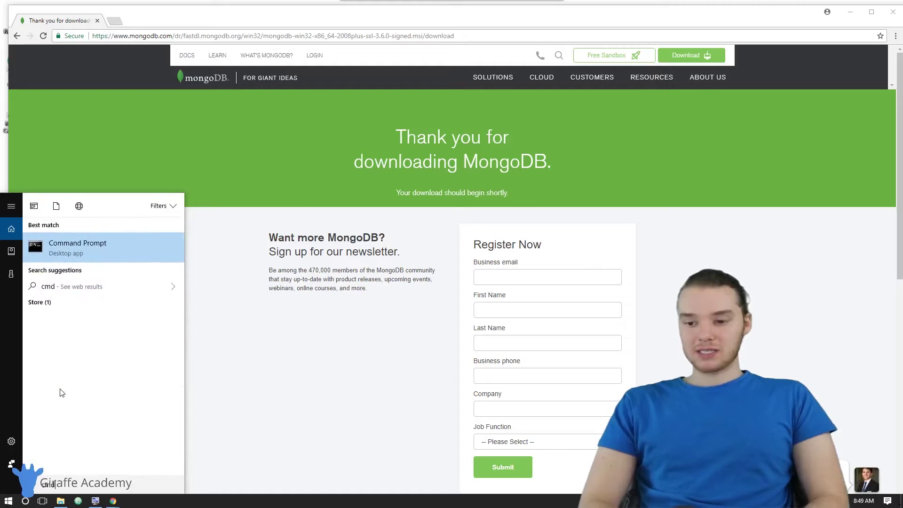
left_click(82, 246)
left_click_drag(217, 183, 697, 183)
left_click(285, 89)
left_click(260, 87)
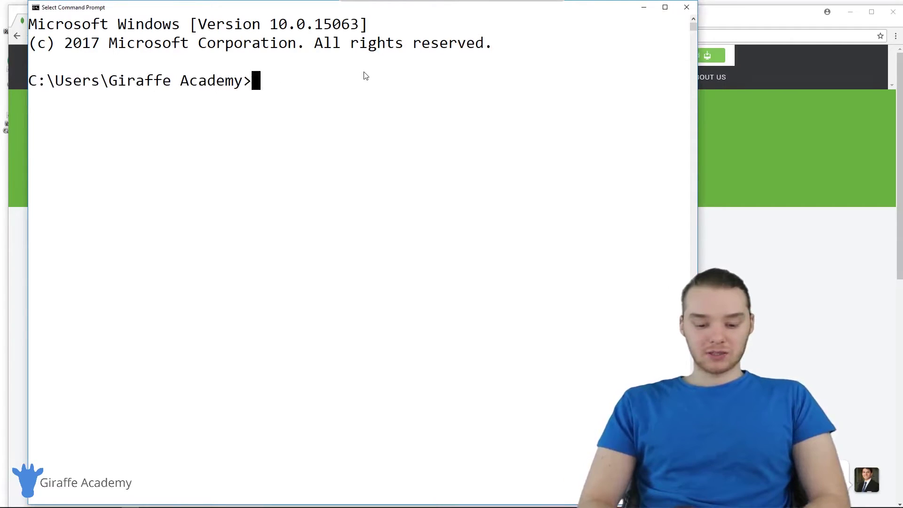
Run mongo --version and highlight the version information it prints.
type("mongo --")
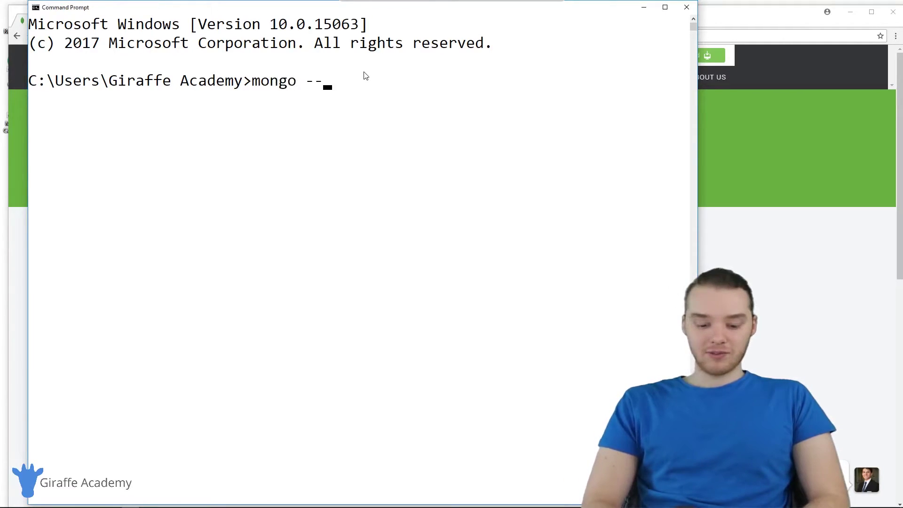
type("version")
key("Return")
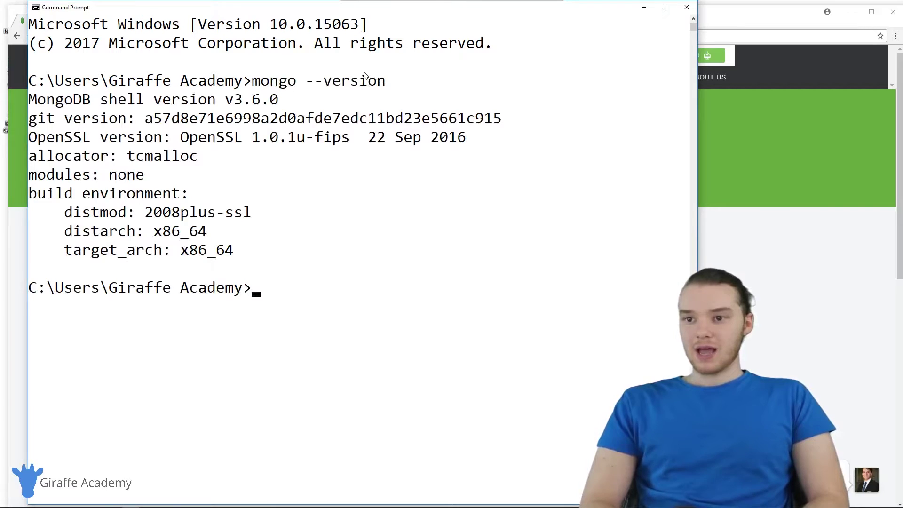
left_click_drag(258, 246, 41, 103)
left_click(157, 179)
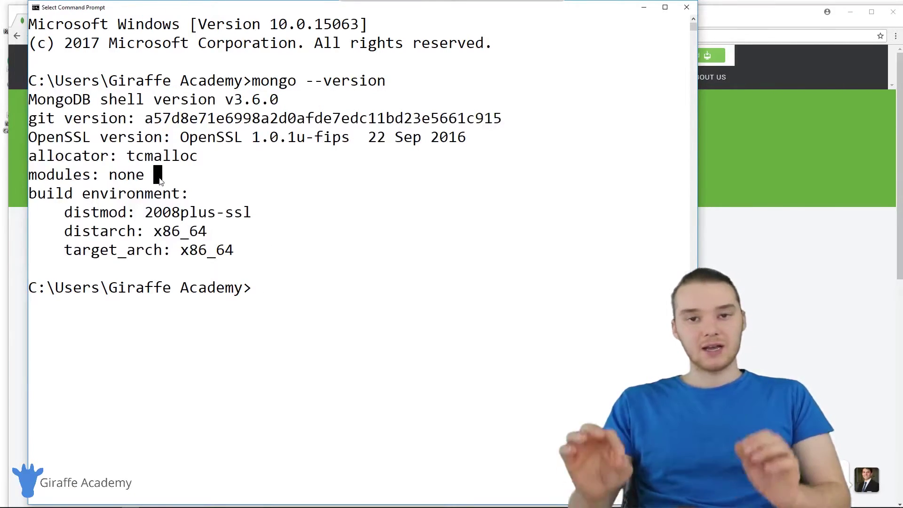
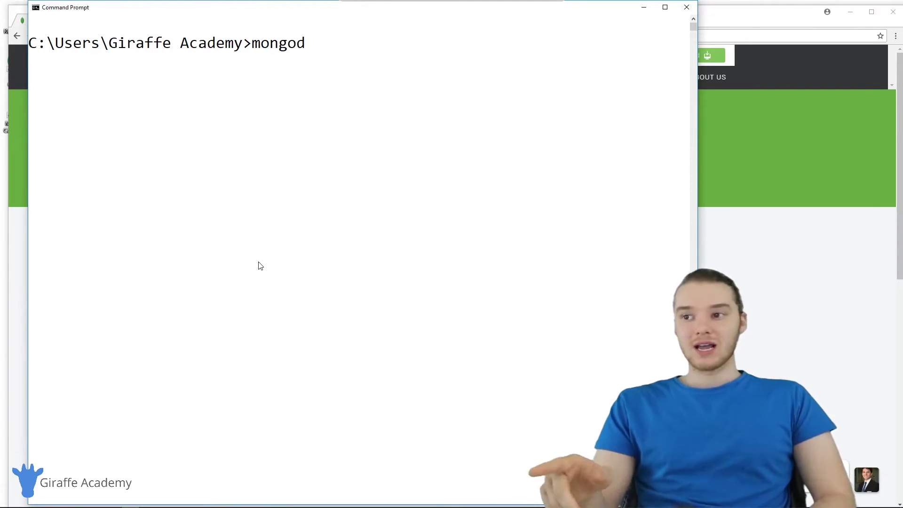
type("-")
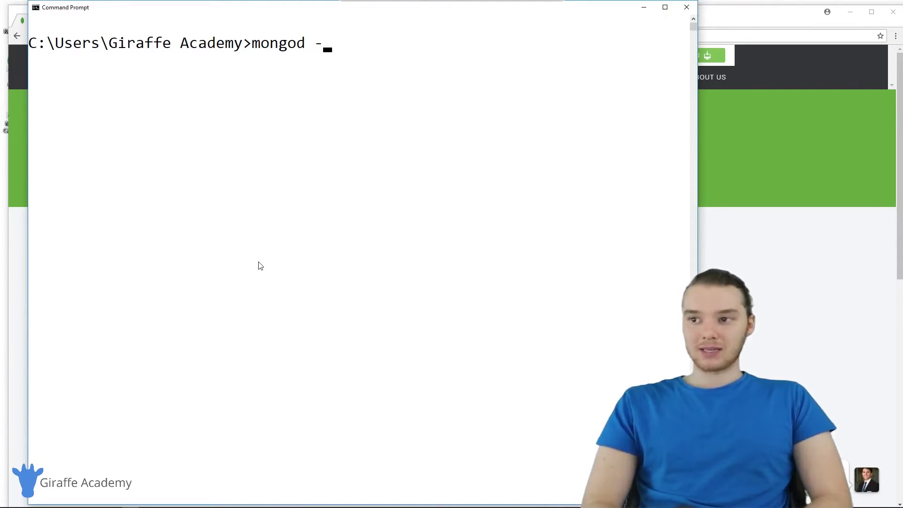
type("-dbpath")
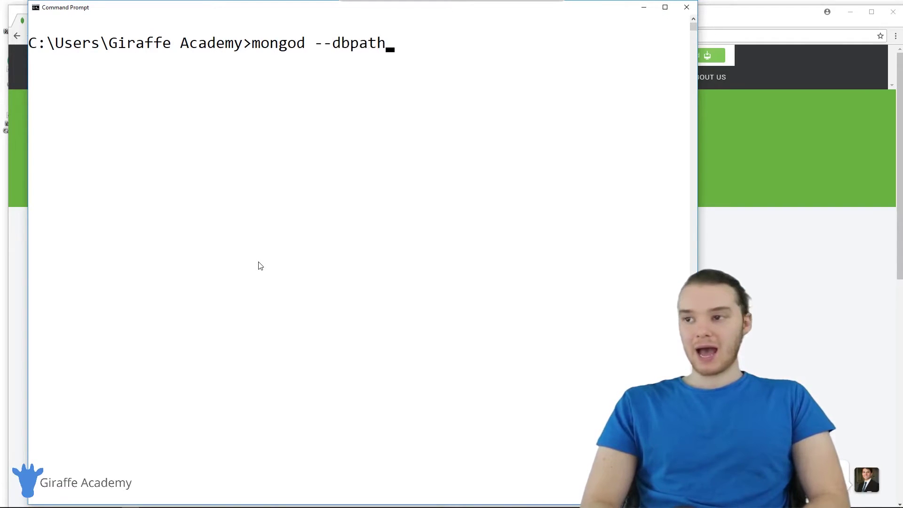
type(" /")
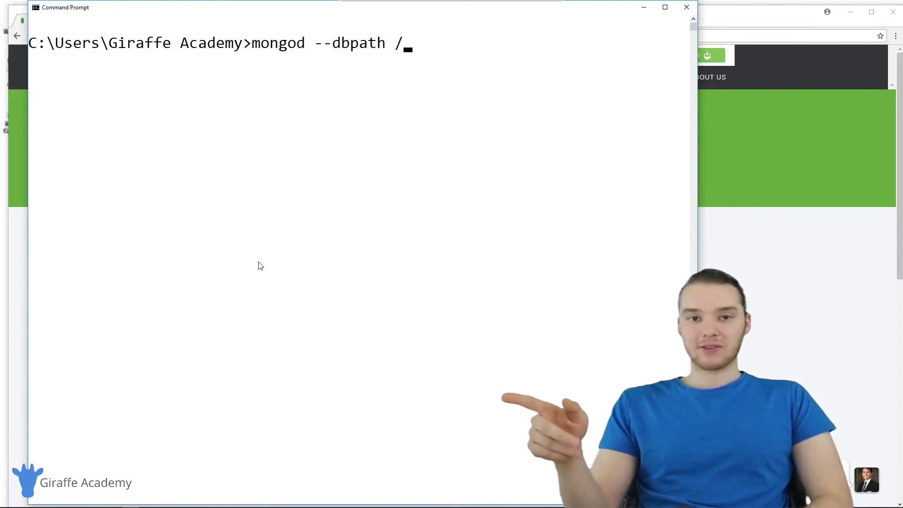
key("BackSpace")
key("BackSpace")
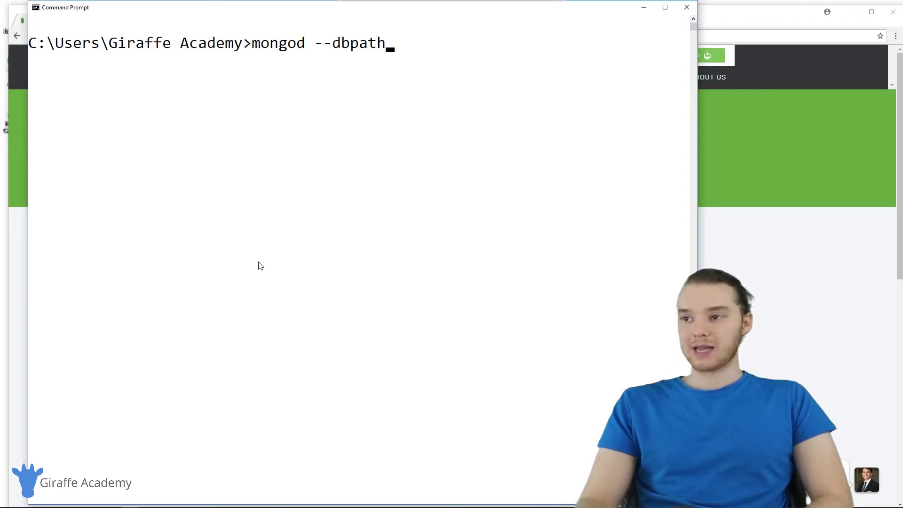
key("BackSpace")
key("BackSpace")
key("BackSpace")
key("BackSpace")
key("BackSpace")
key("BackSpace")
key("BackSpace")
key("BackSpace")
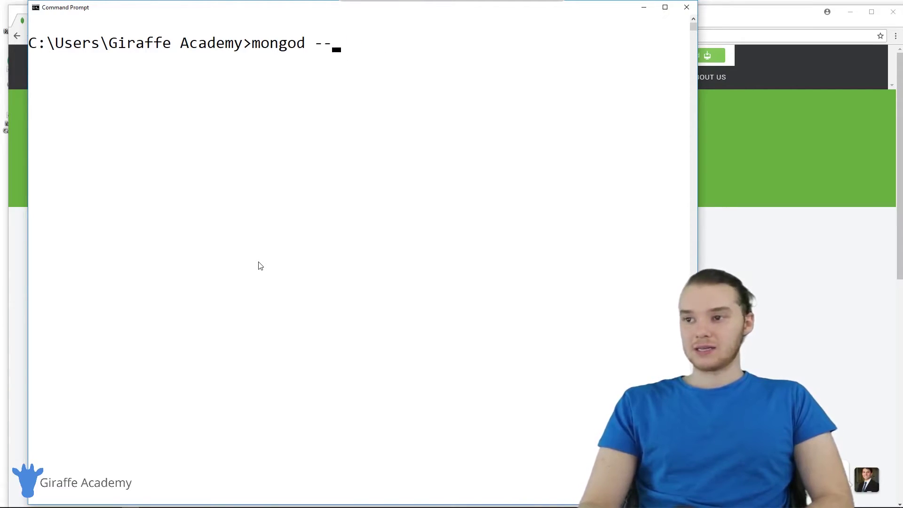
key("BackSpace")
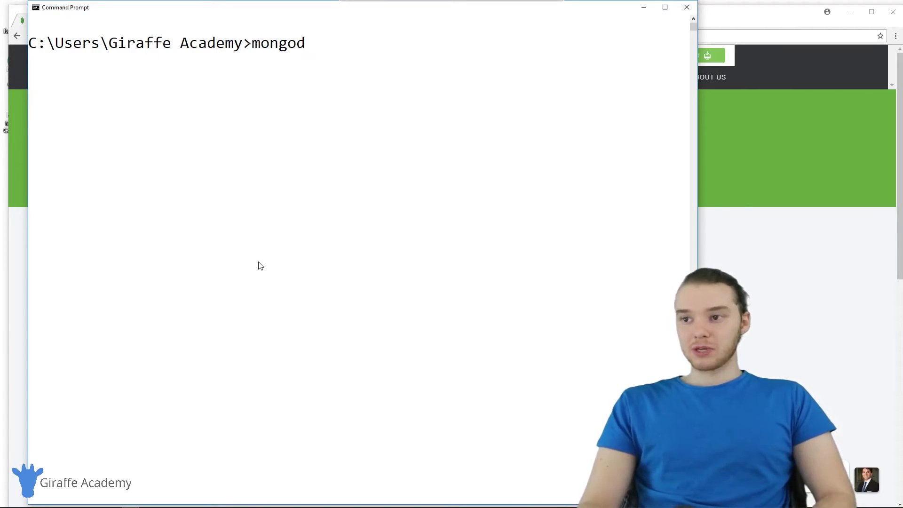
Start the mongod server, shrink its Command Prompt window, and minimize it while it keeps running.
key("Return")
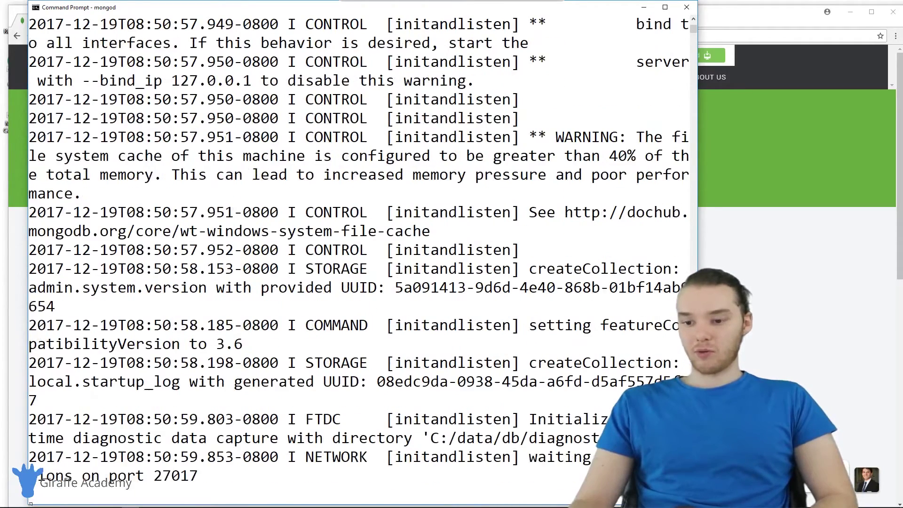
left_click_drag(37, 503, 562, 273)
left_click_drag(700, 208, 890, 208)
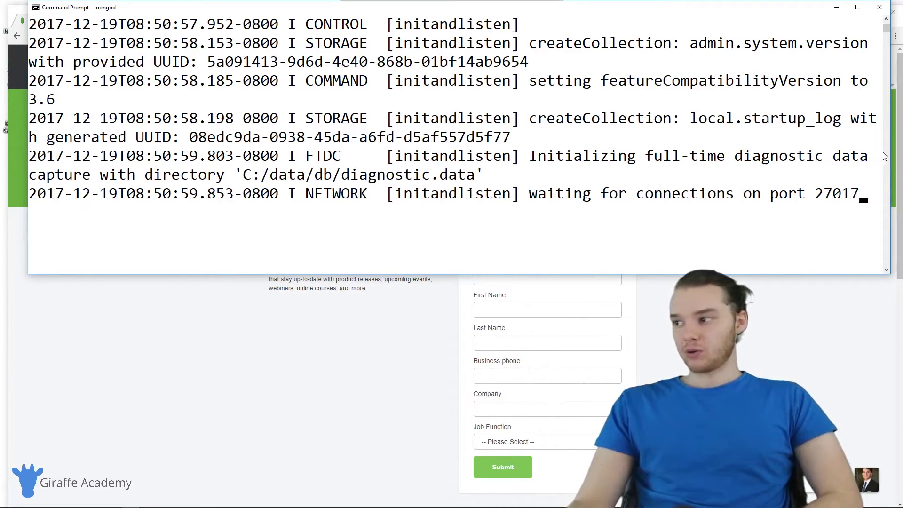
left_click_drag(892, 148, 365, 157)
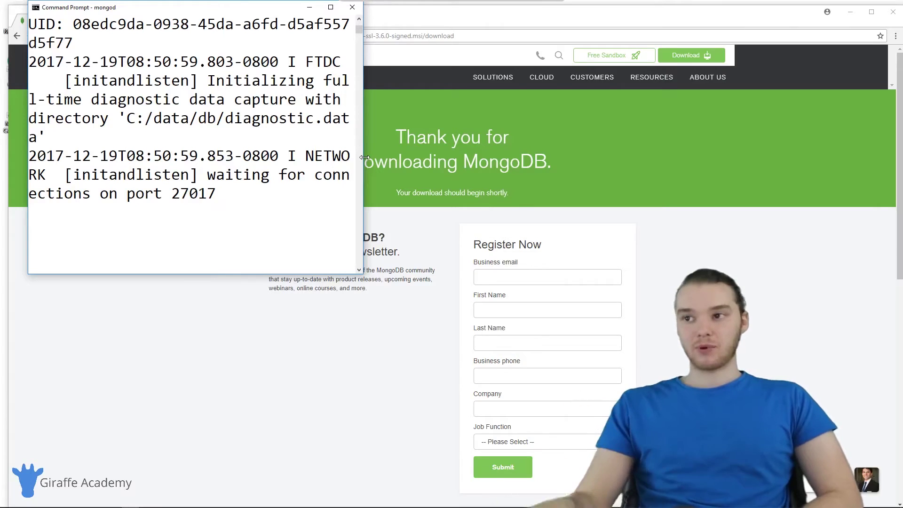
left_click(310, 8)
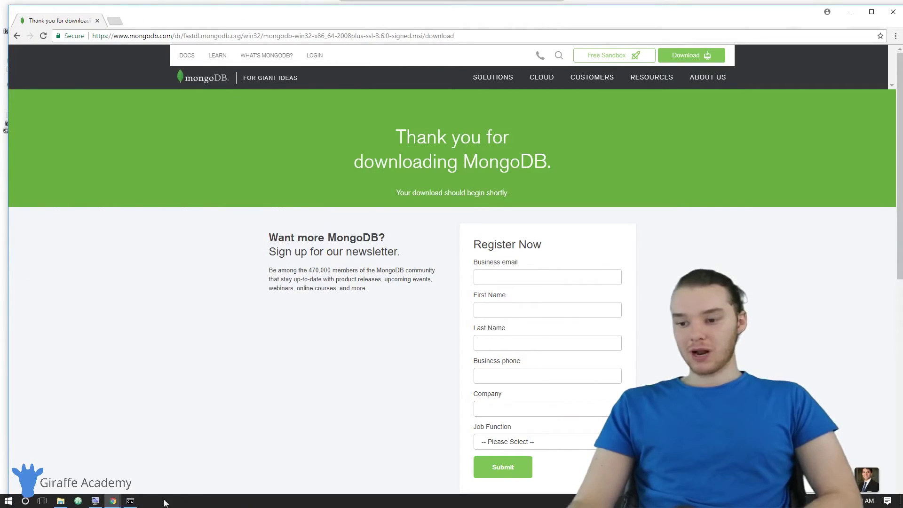
Open a second Command Prompt window alongside the one running mongod and widen it.
mouse_move(128, 504)
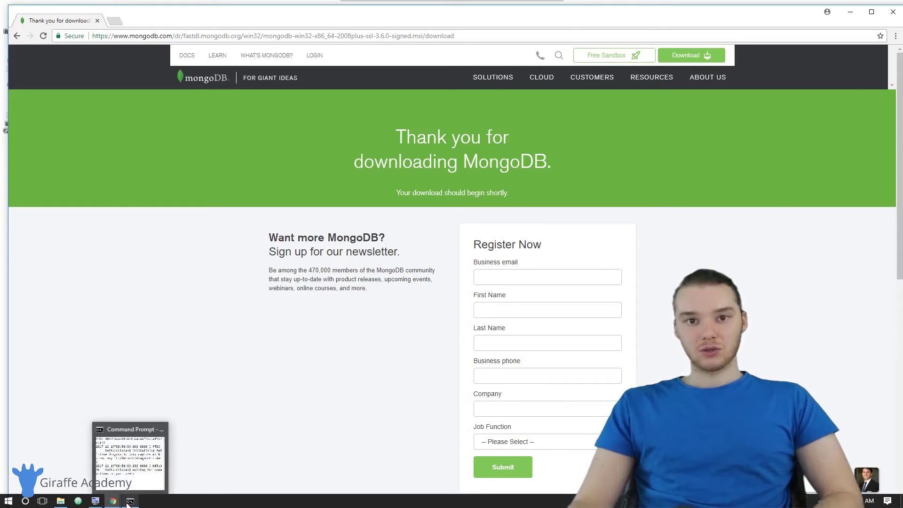
left_click(130, 503)
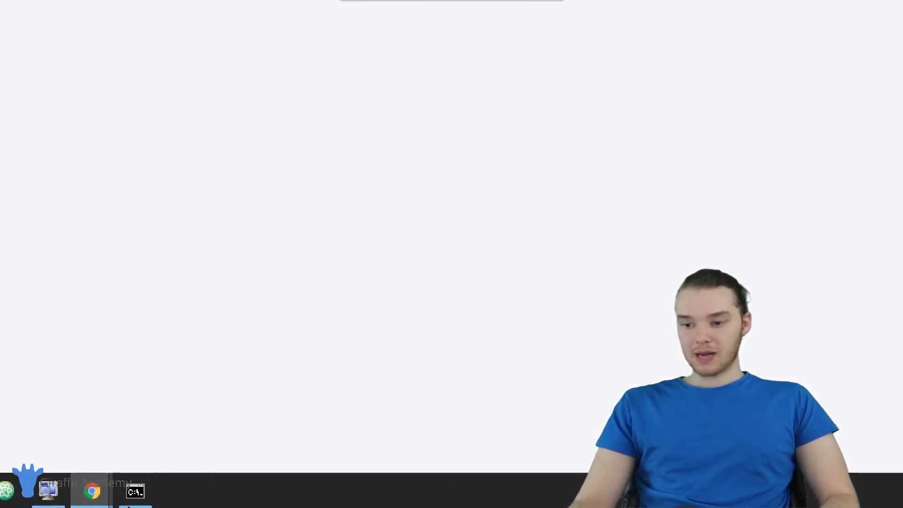
right_click(140, 498)
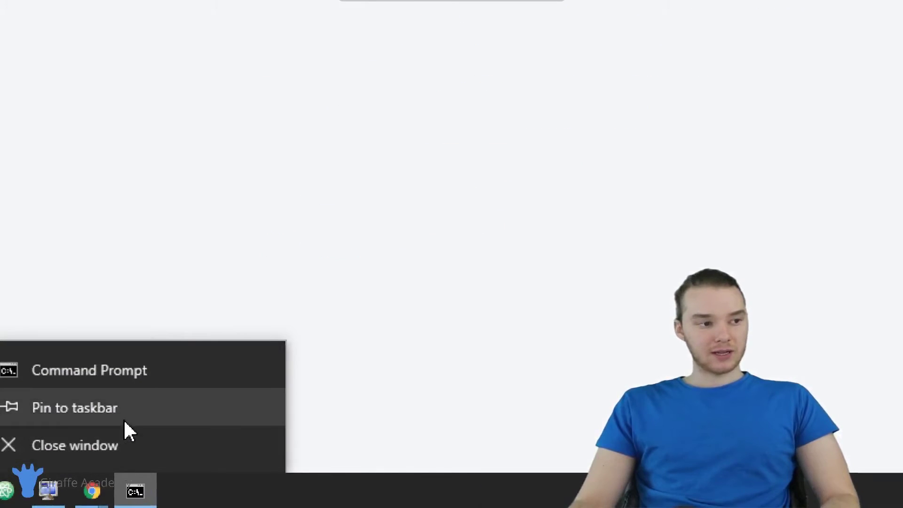
left_click(117, 382)
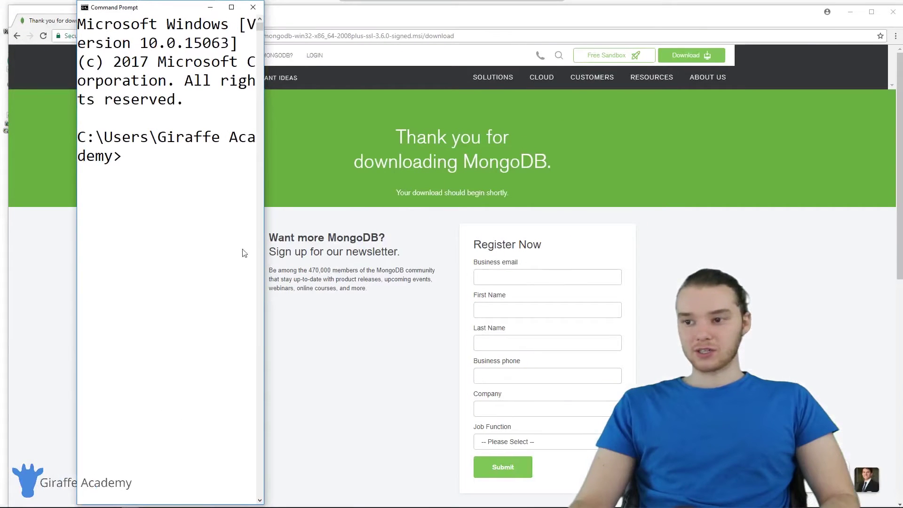
left_click_drag(264, 222, 685, 222)
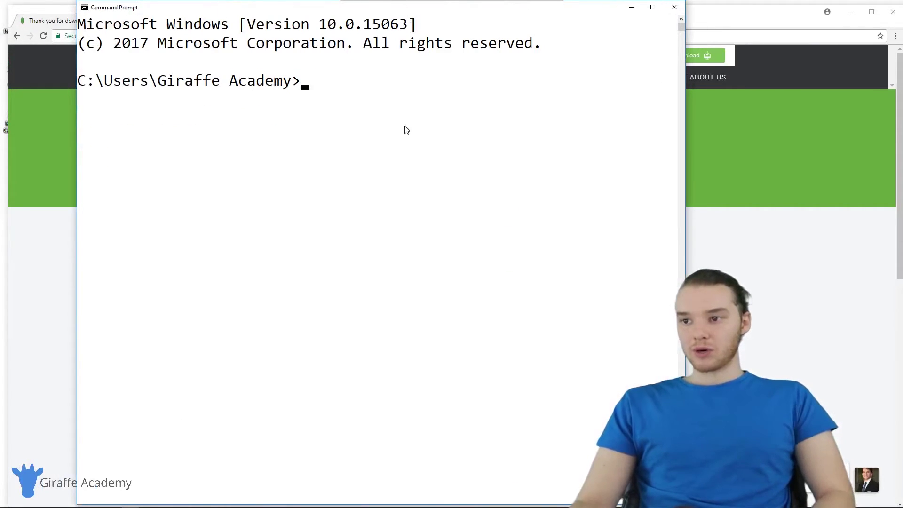
Connect the mongo shell to the local server by running mongo --host localhost:27017 in the new Command Prompt.
left_click(332, 99)
left_click(310, 85)
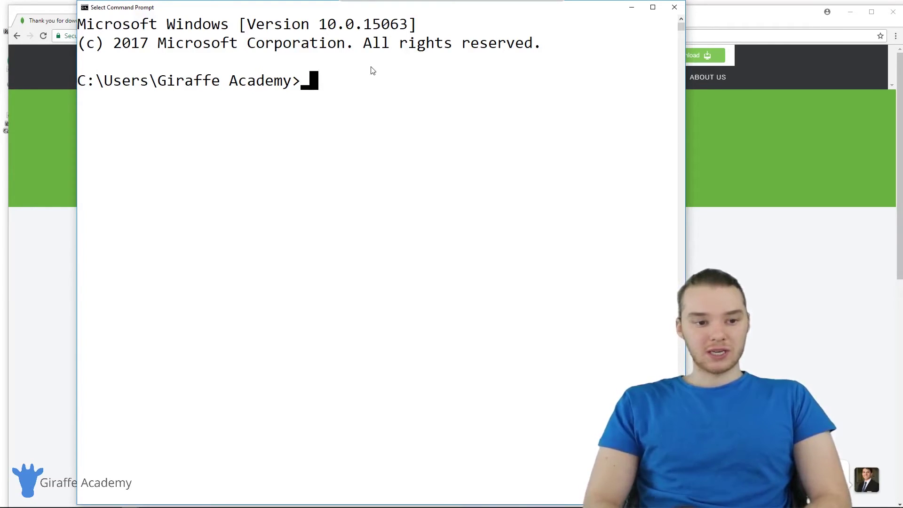
type("mongo --host local")
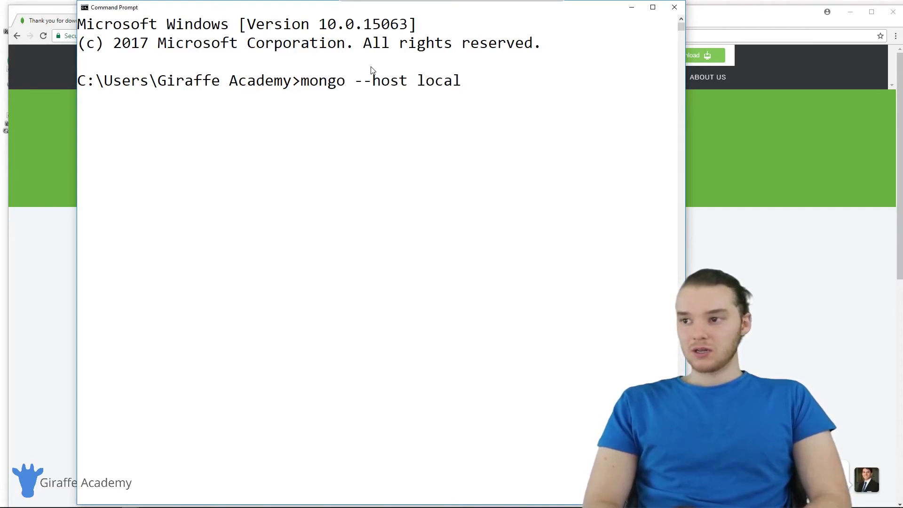
type("host:")
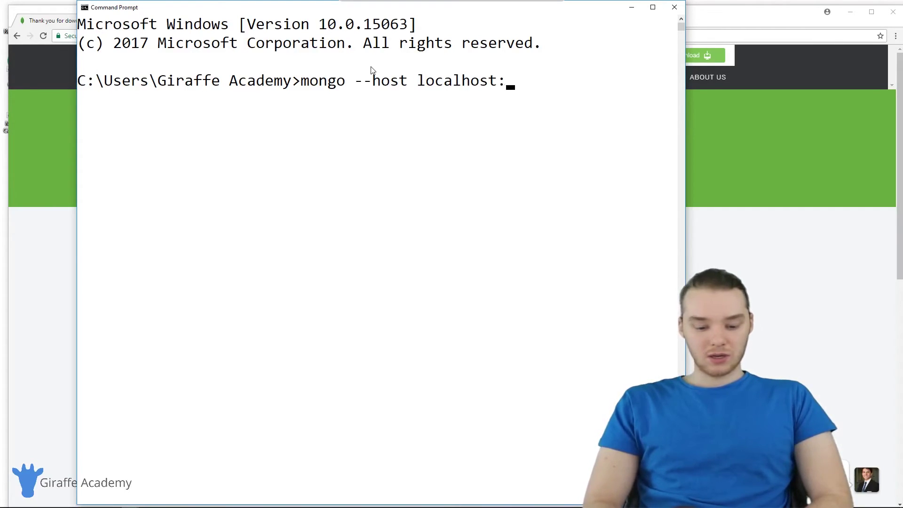
type("27017")
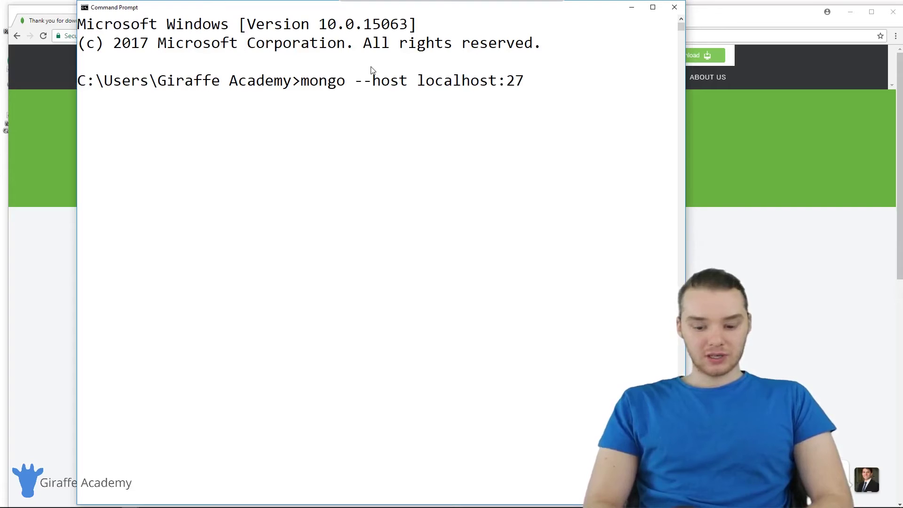
key("Return")
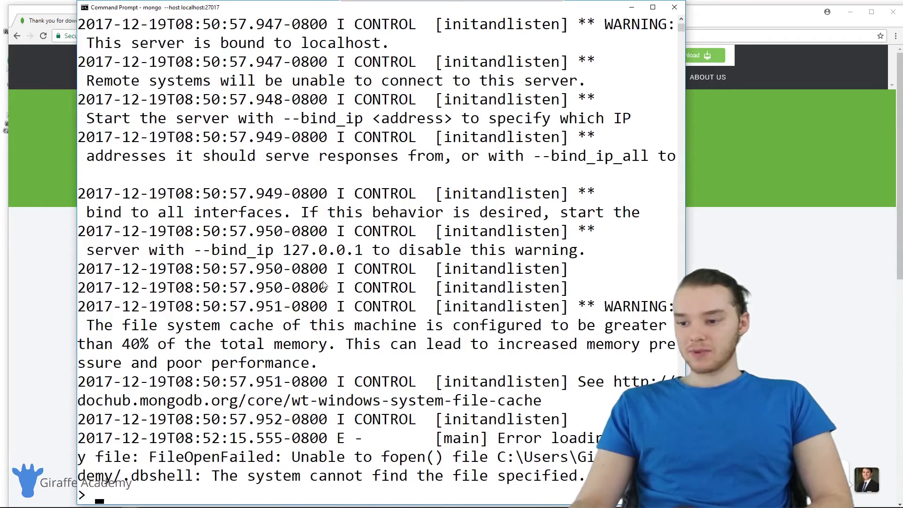
Enter several blank lines at the mongo shell prompt and reduce the window's height by about half.
key("Return")
key("Return")
key("Return")
key("Return")
key("Return")
key("Return")
key("Return")
key("Return")
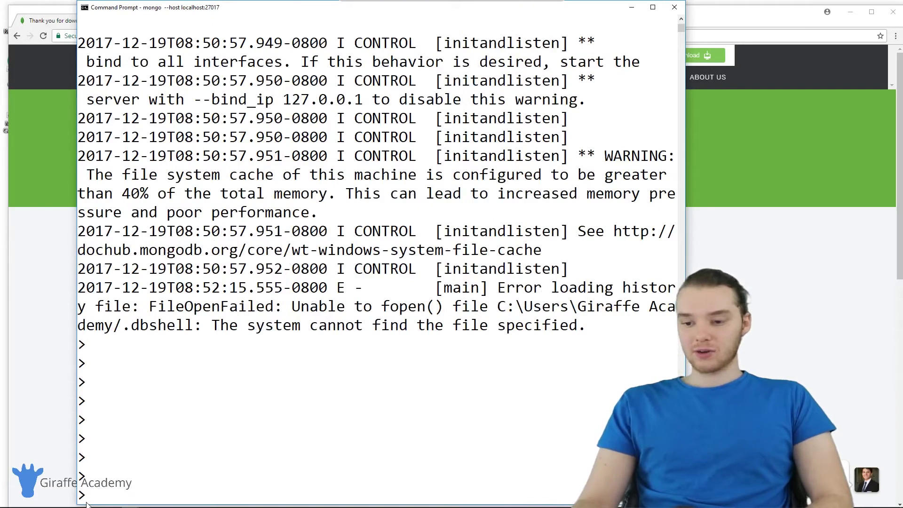
left_click_drag(90, 505, 135, 260)
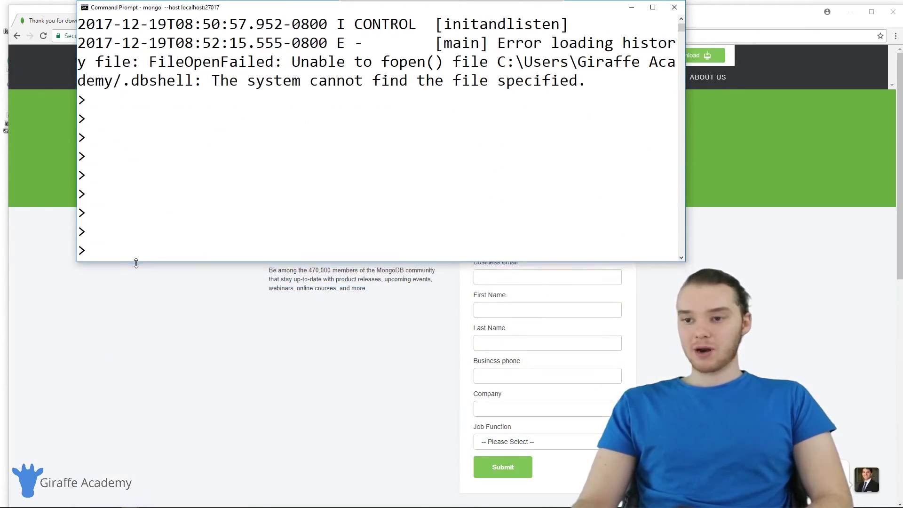